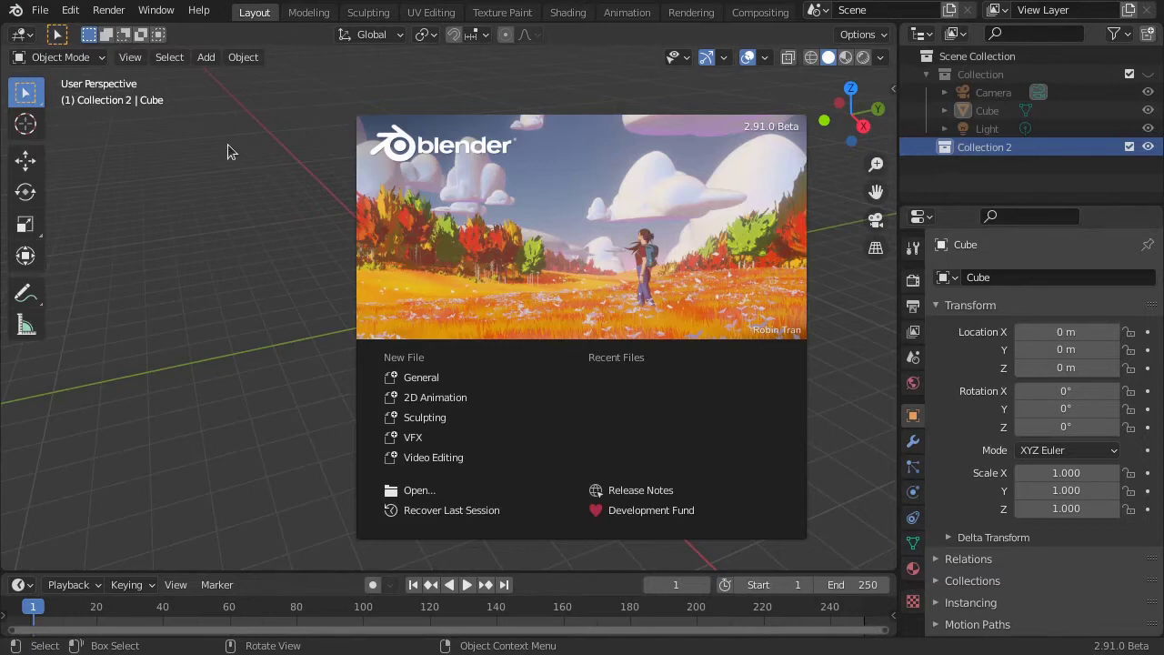
- Go from blender.org's Download page to the Experimental Daily Builds page with 2.91.0 Beta and 2.92.0 Alpha
click(800, 130)
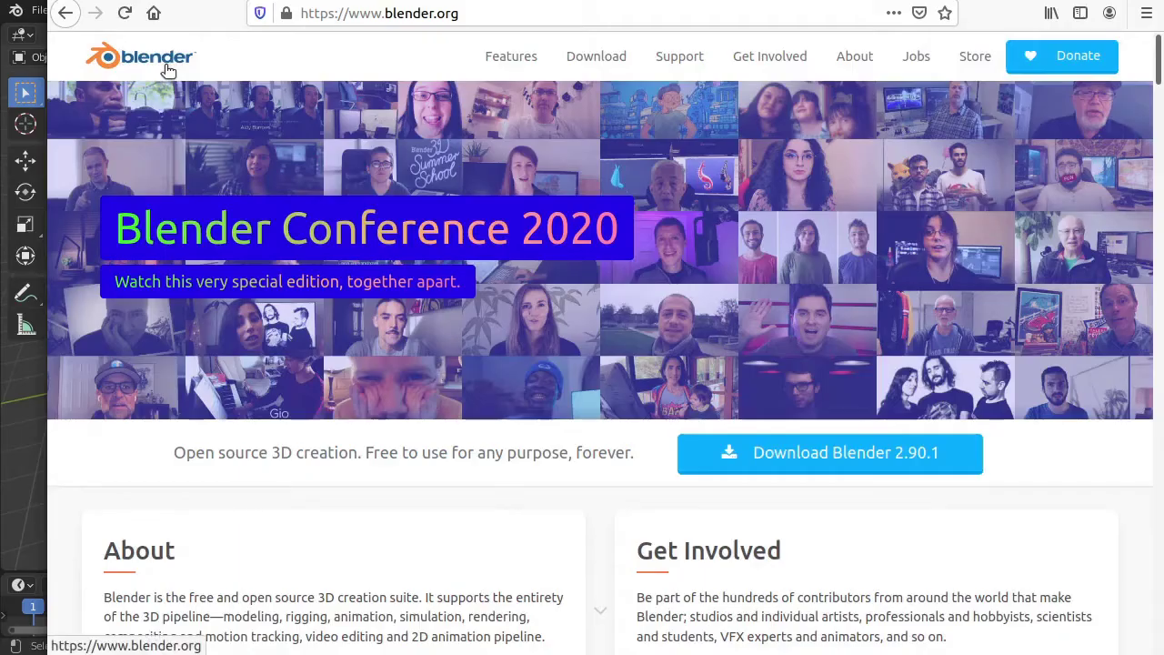
click(597, 60)
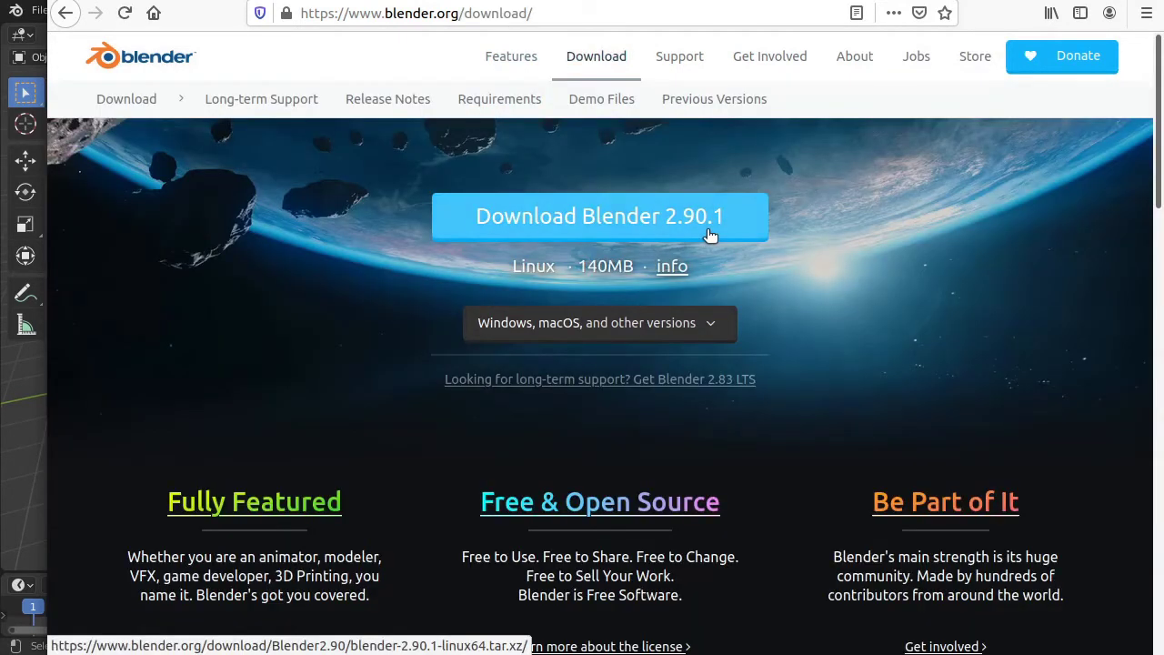
scroll(1080, 491, down, 1)
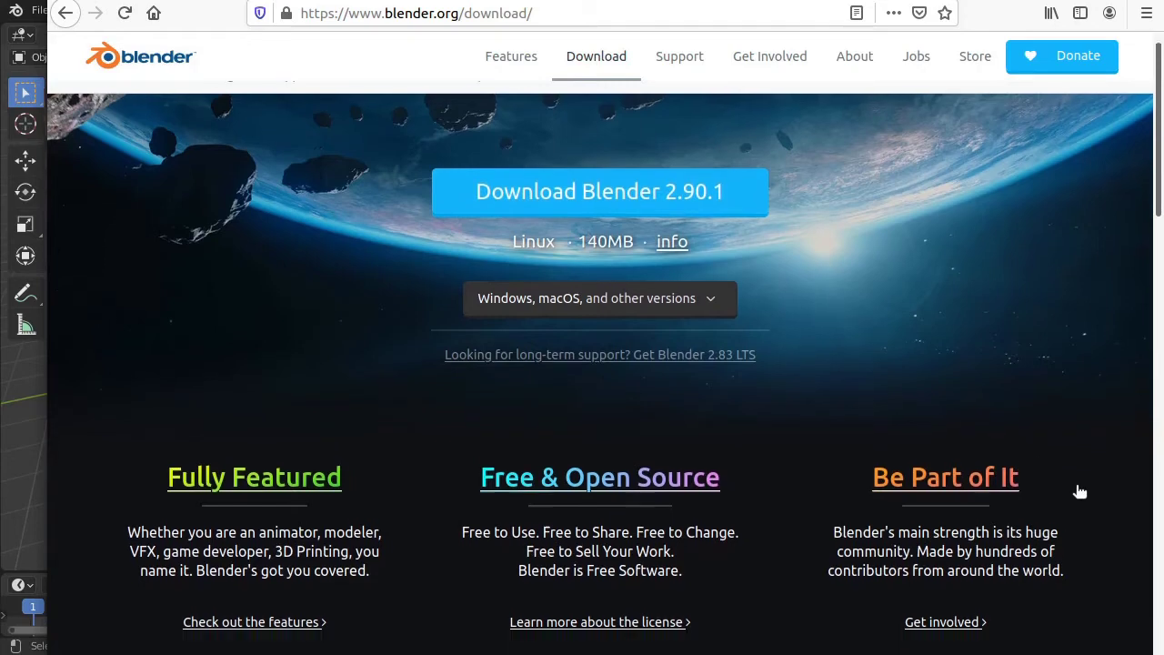
scroll(1081, 491, down, 4)
scroll(1080, 491, down, 3)
scroll(1081, 491, down, 2)
scroll(1080, 491, down, 2)
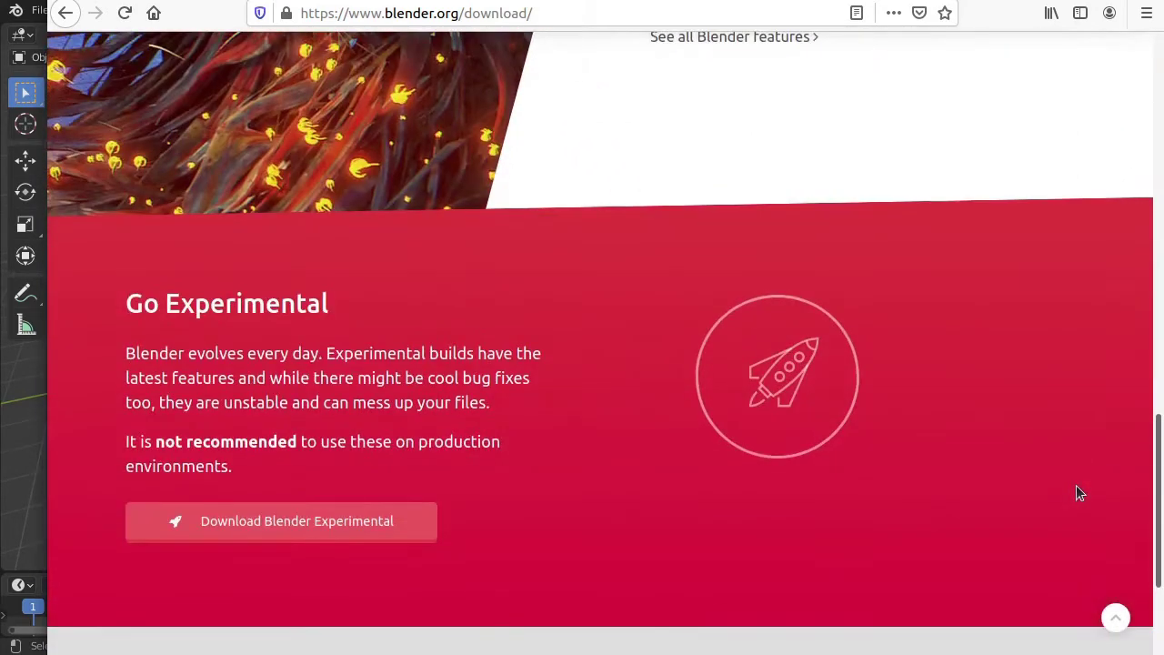
scroll(1080, 492, down, 2)
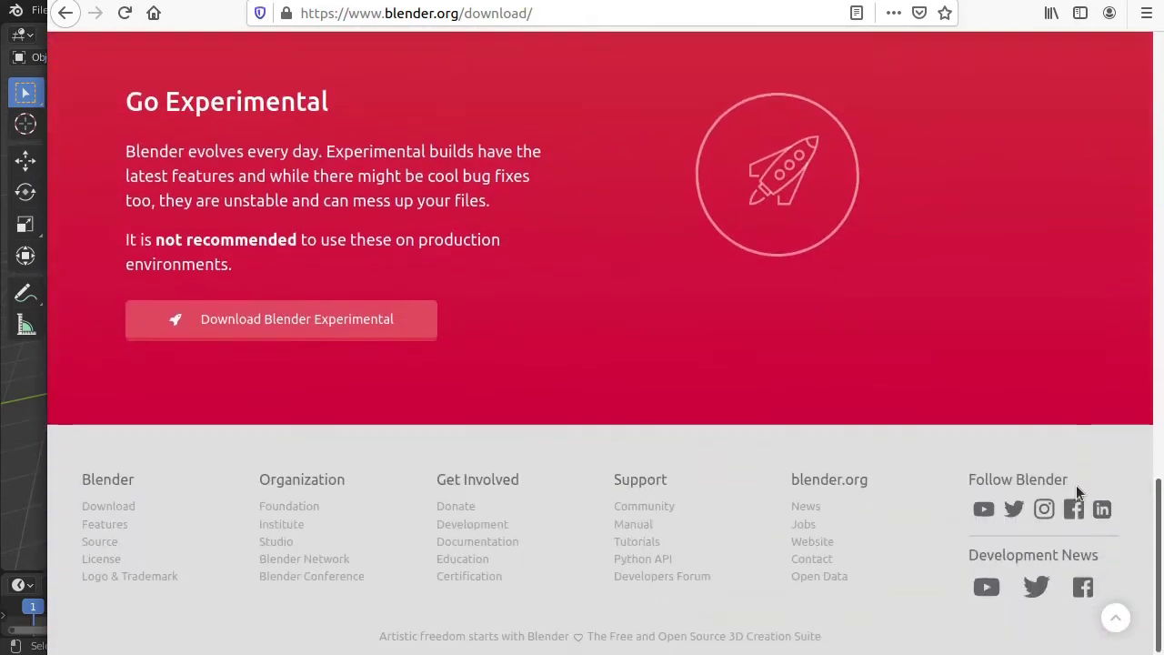
click(354, 333)
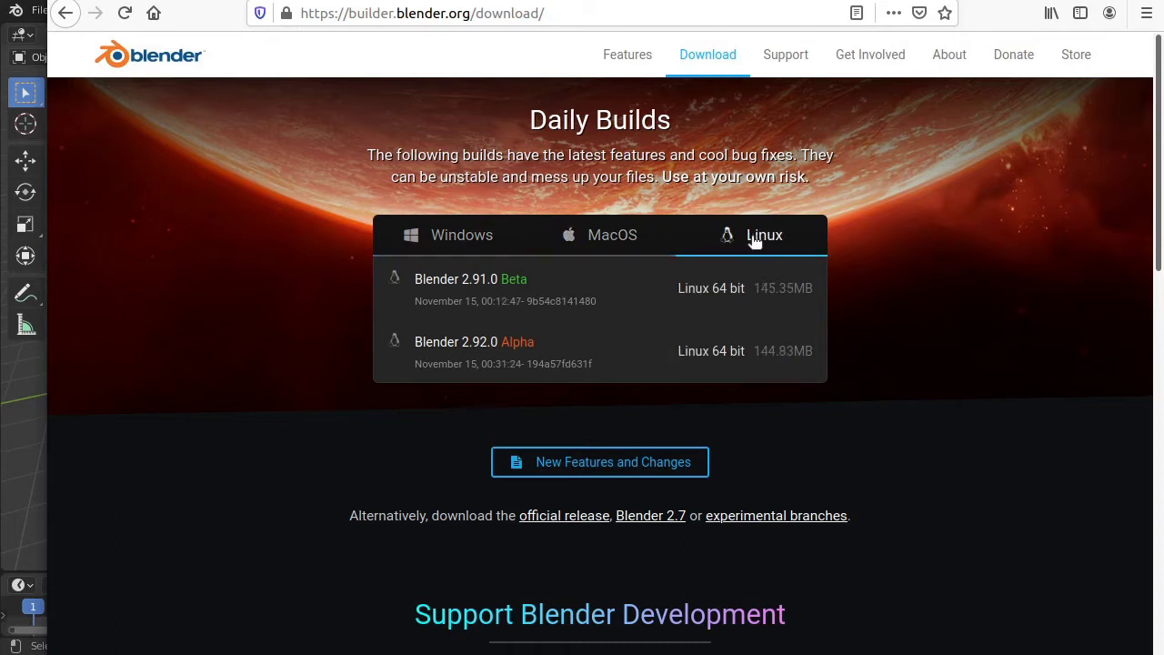
- Open New Features > Blender 2.91 > Physics notes and scroll to the compound-shape chain link image
click(614, 472)
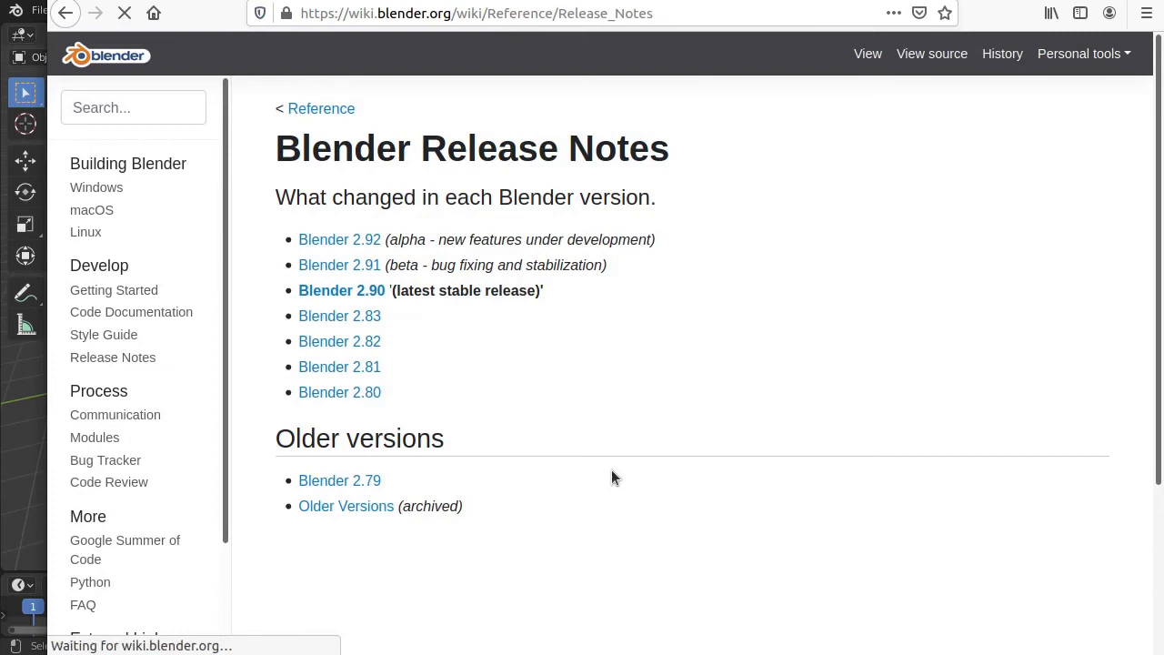
click(361, 268)
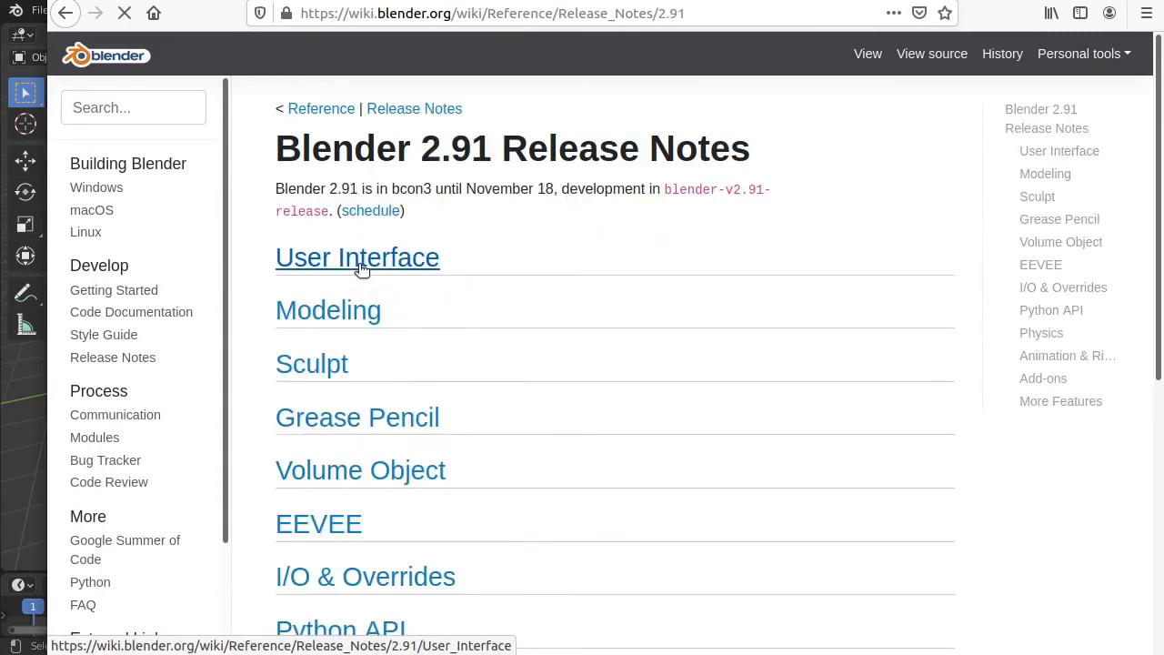
scroll(442, 335, down, 3)
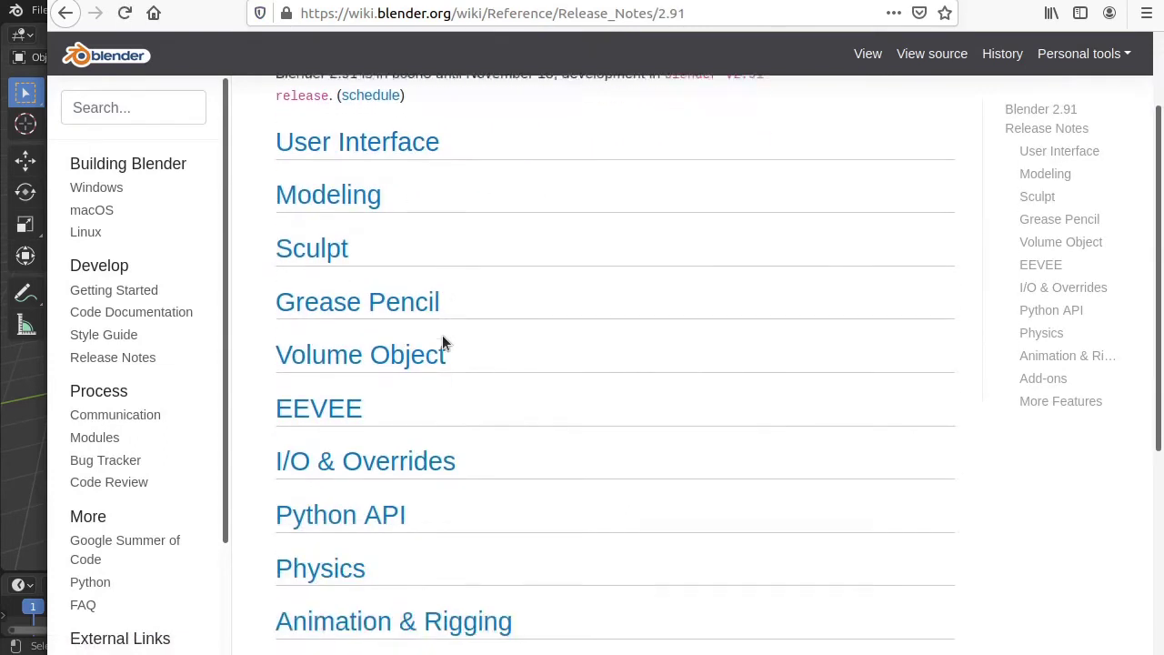
scroll(442, 335, down, 3)
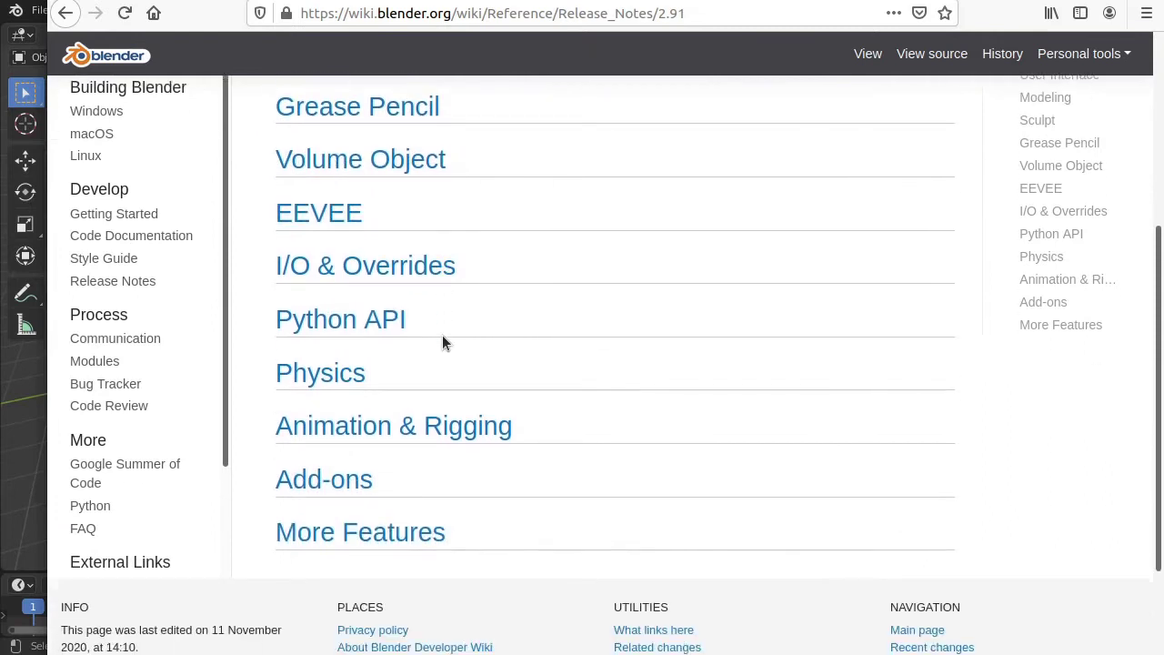
click(336, 376)
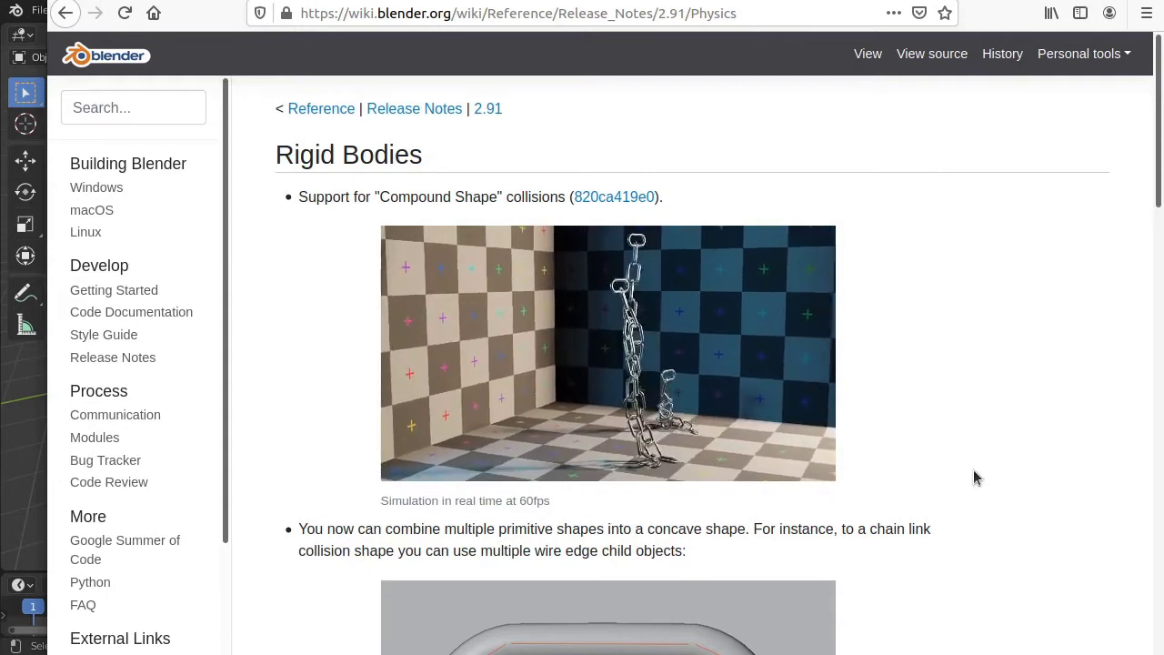
scroll(947, 453, down, 4)
scroll(947, 452, down, 2)
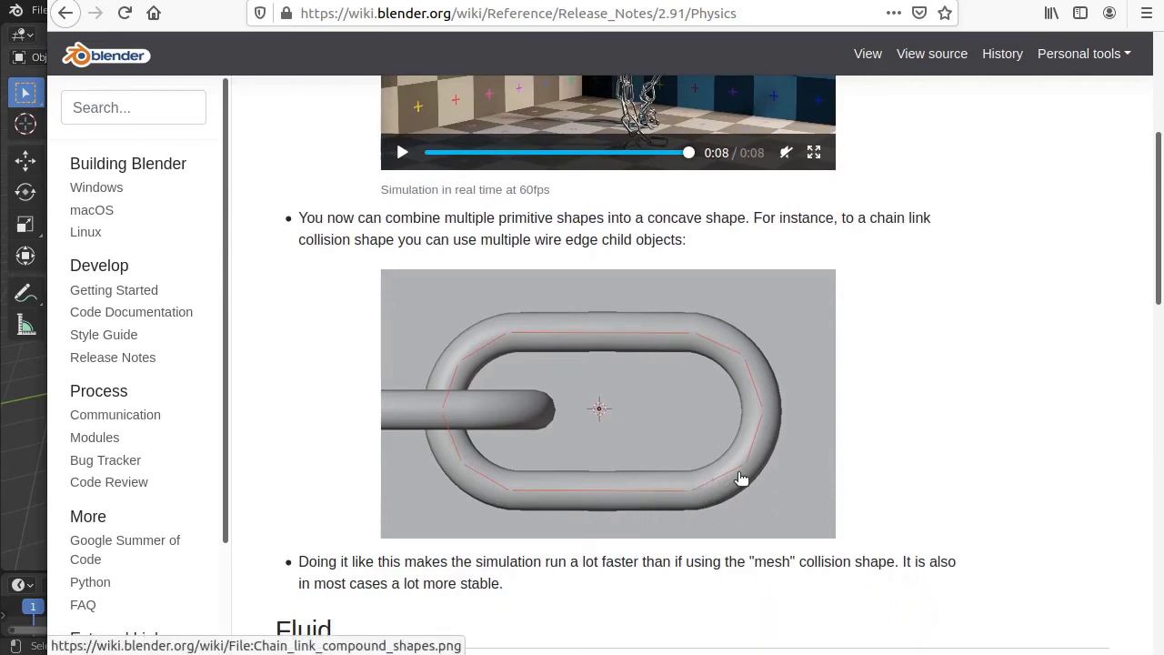
- Back in Blender, check a Torus-line.010 vertex in Edit Mode without moving it, then orbit the view
key(alt+Tab)
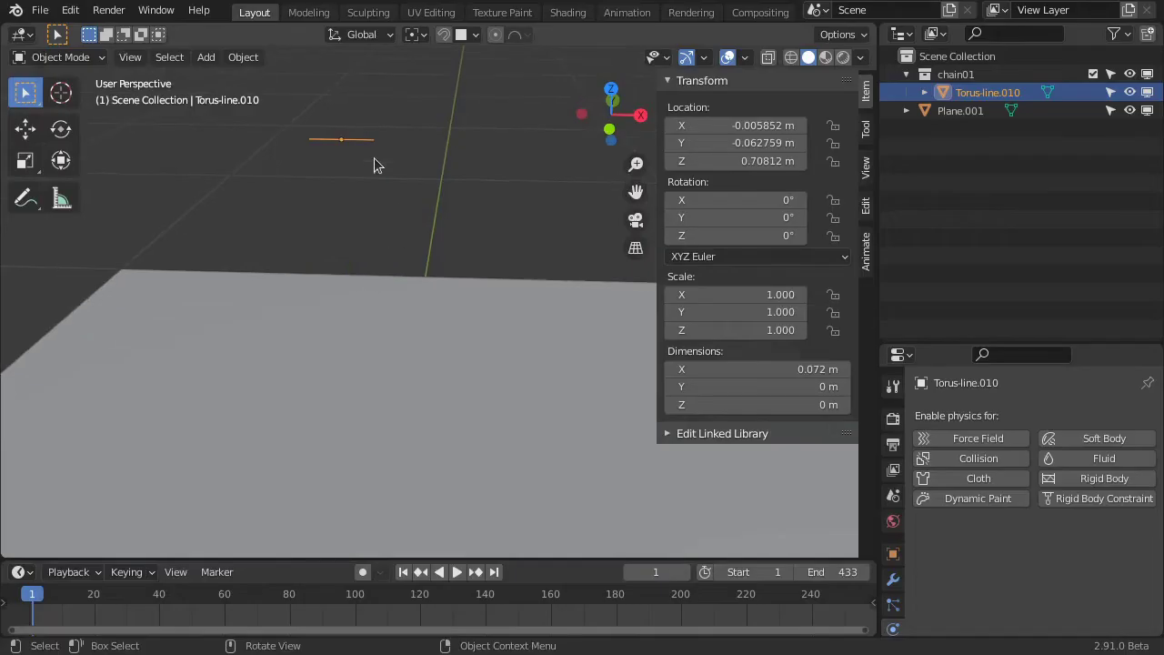
key(Tab)
click(371, 139)
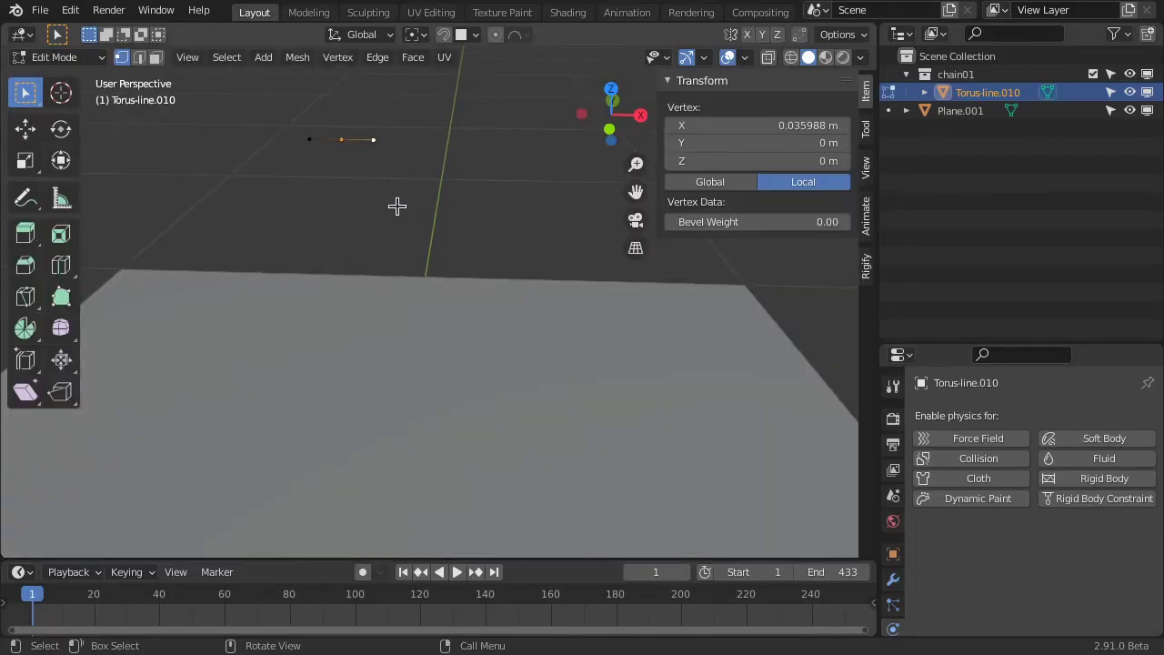
key(g)
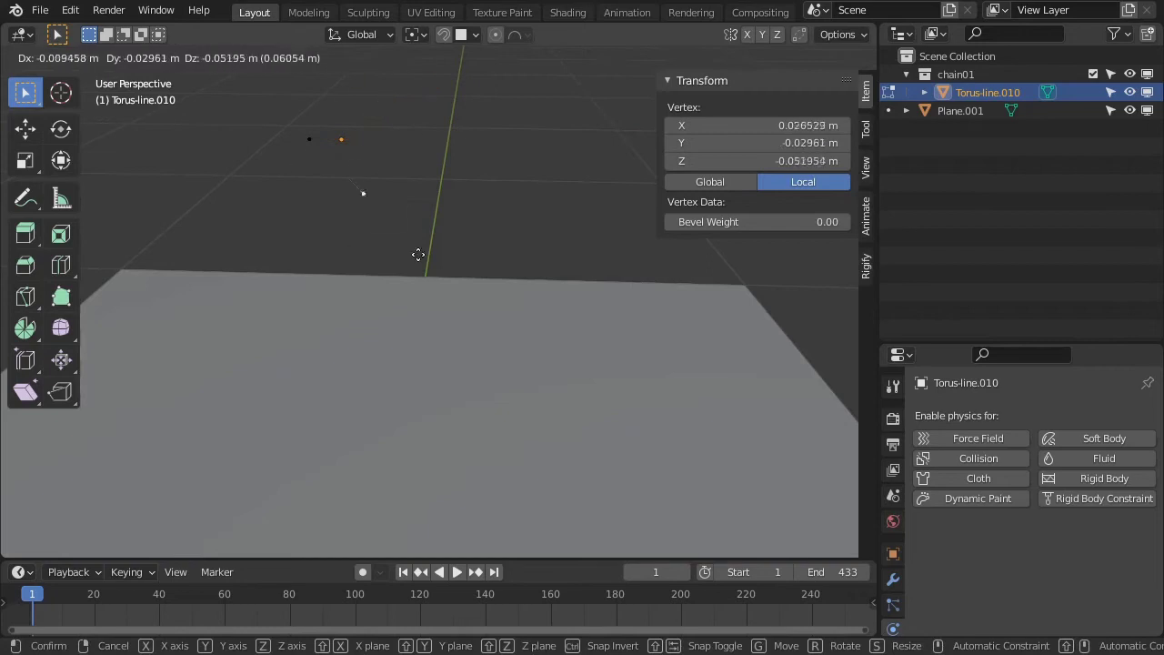
key(Escape)
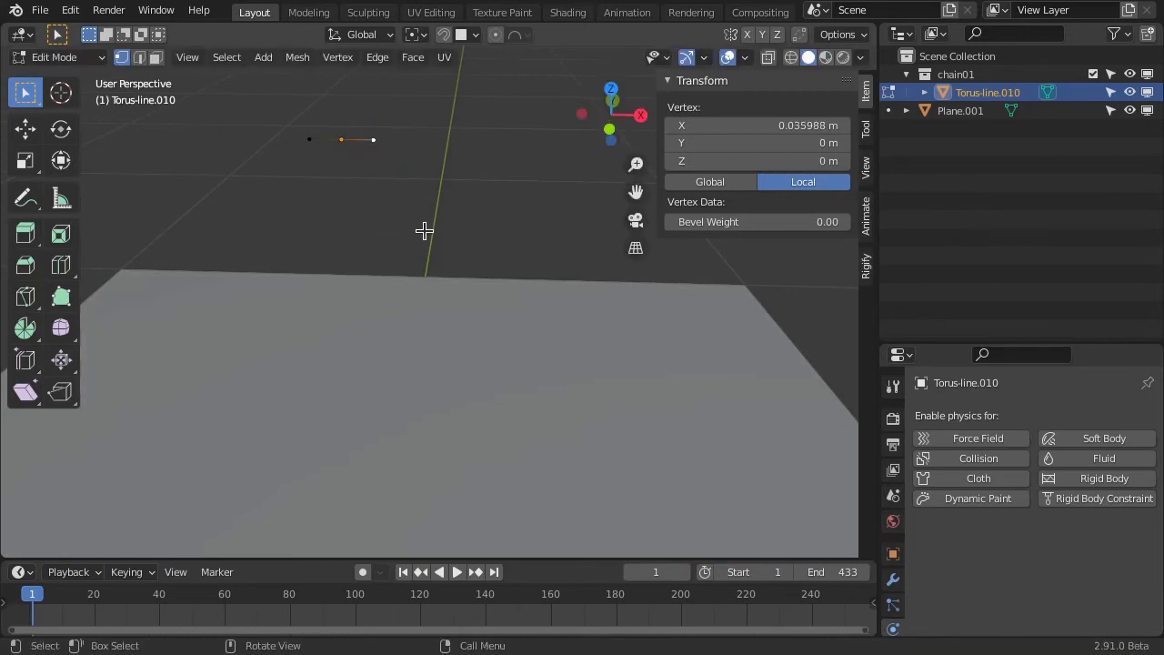
key(Tab)
middle_drag(434, 303, 430, 255)
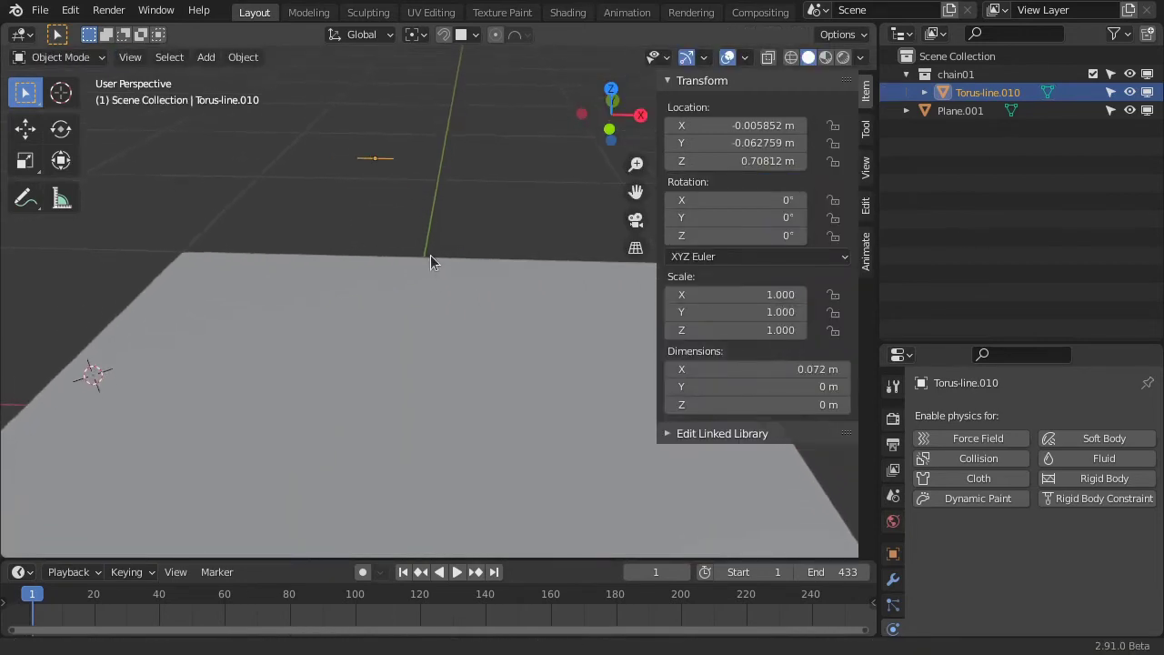
- Make Torus-line.010 an active rigid body and test-play the simulation
click(1102, 478)
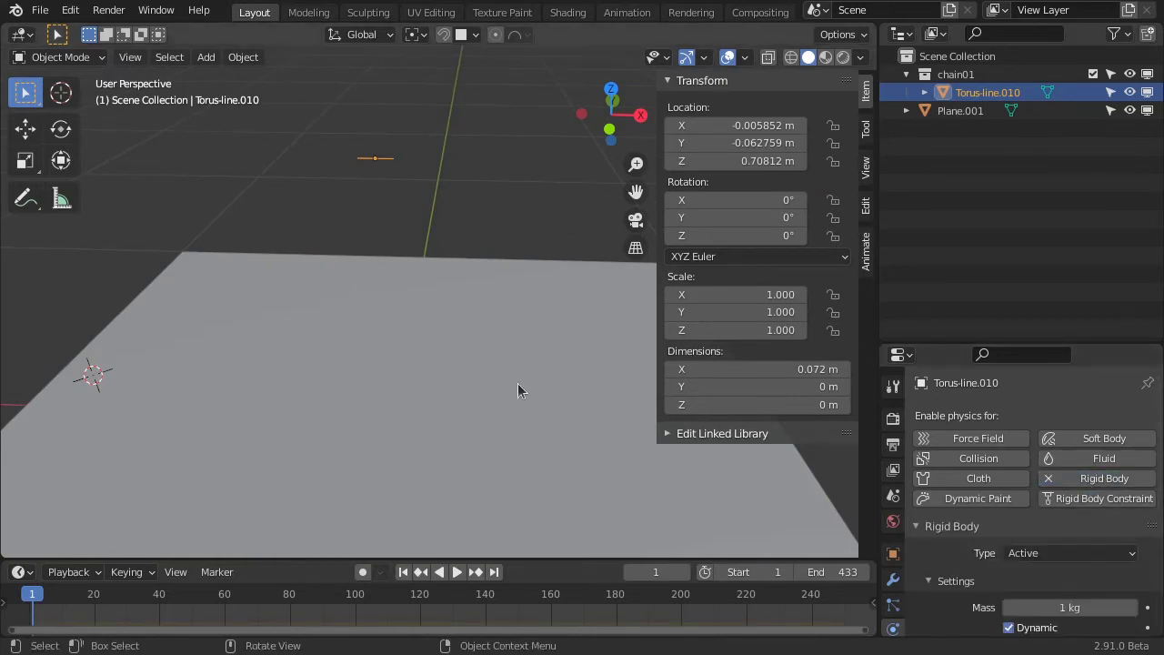
key(space)
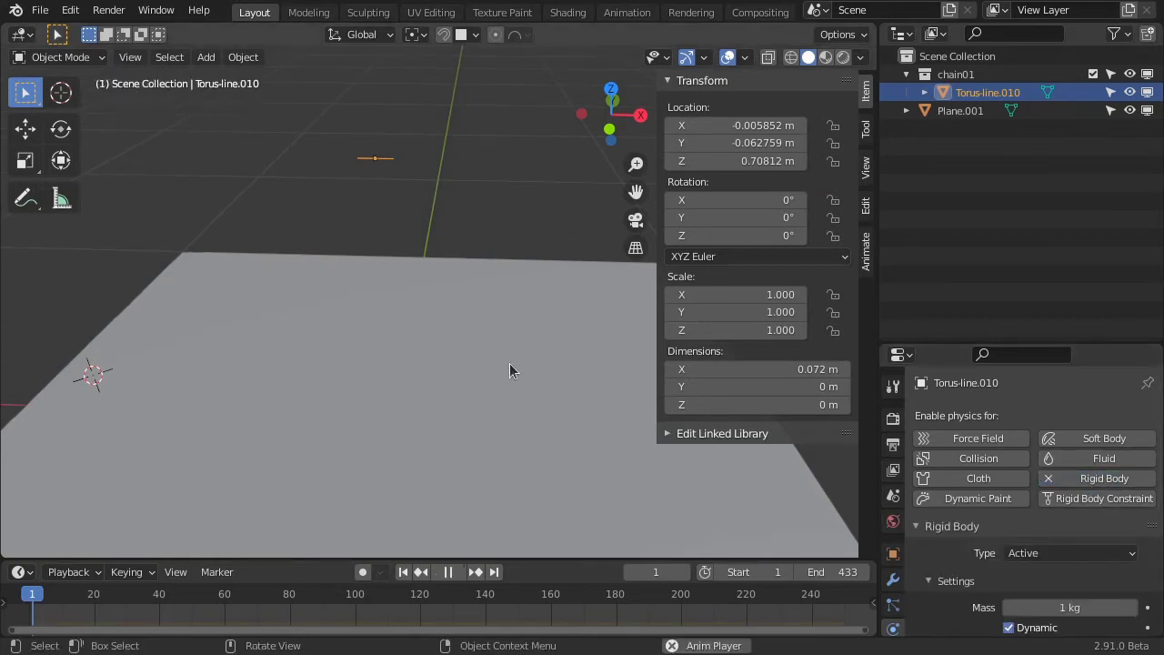
key(Escape)
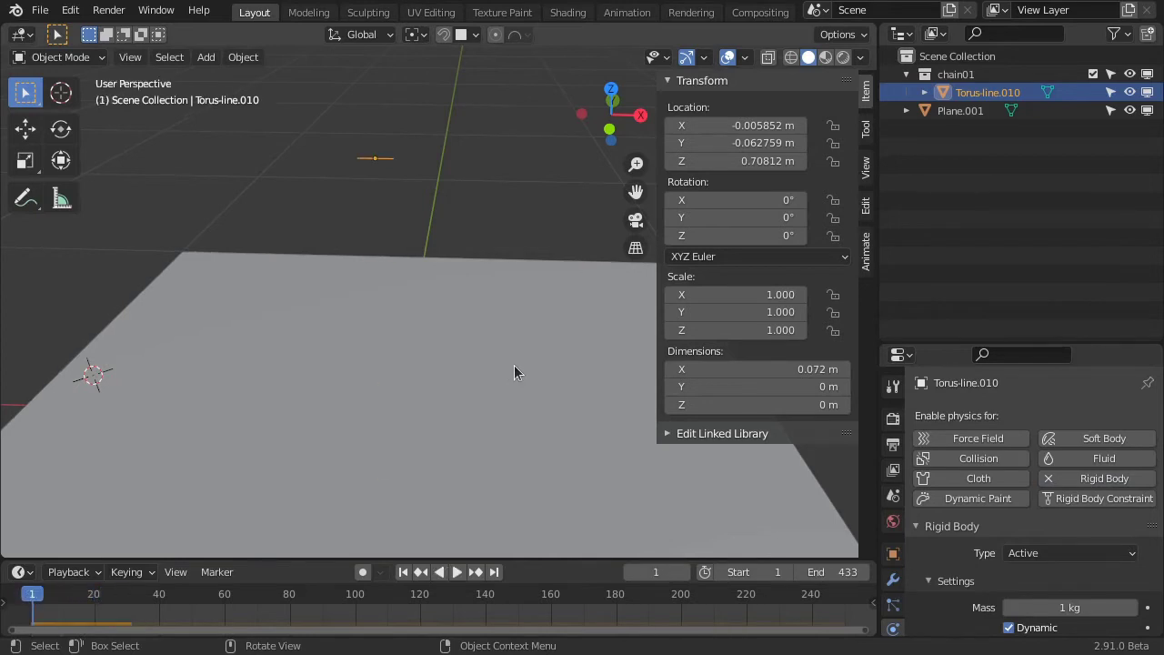
- Turn on the 0.04 m collision margin and replay the simulation
scroll(964, 532, down, 4)
scroll(964, 529, down, 2)
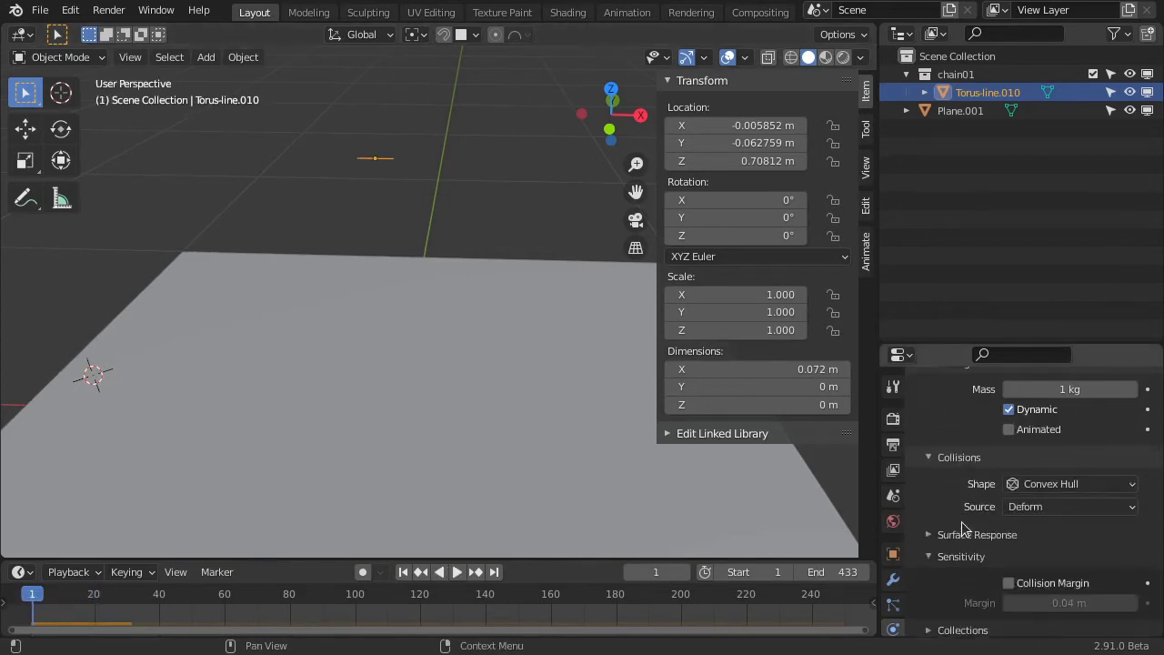
scroll(1073, 500, down, 1)
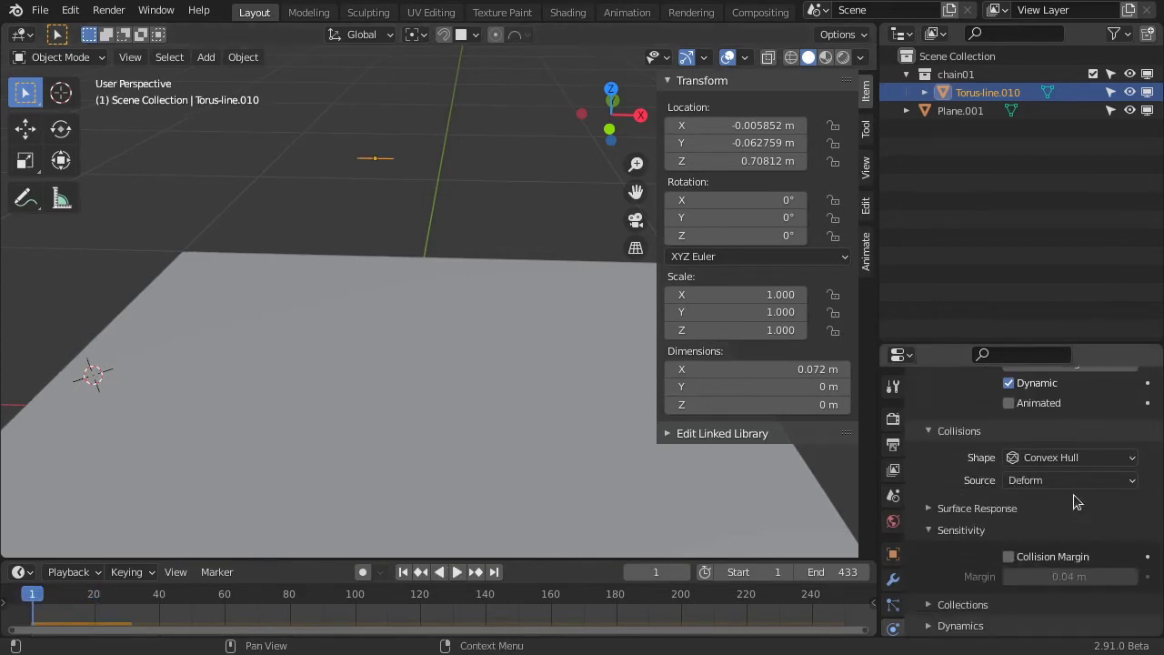
click(1033, 559)
key(space)
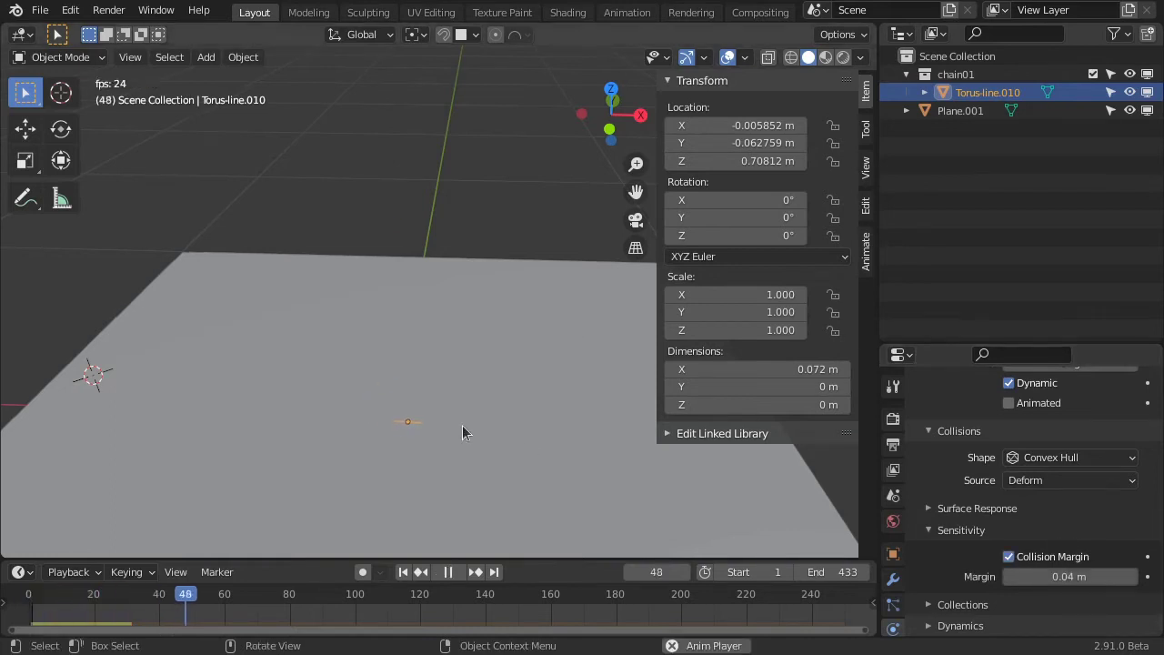
key(Escape)
click(400, 180)
- Move Torus-line.011 and Torus-line.001 into position on the torus ring
key(g)
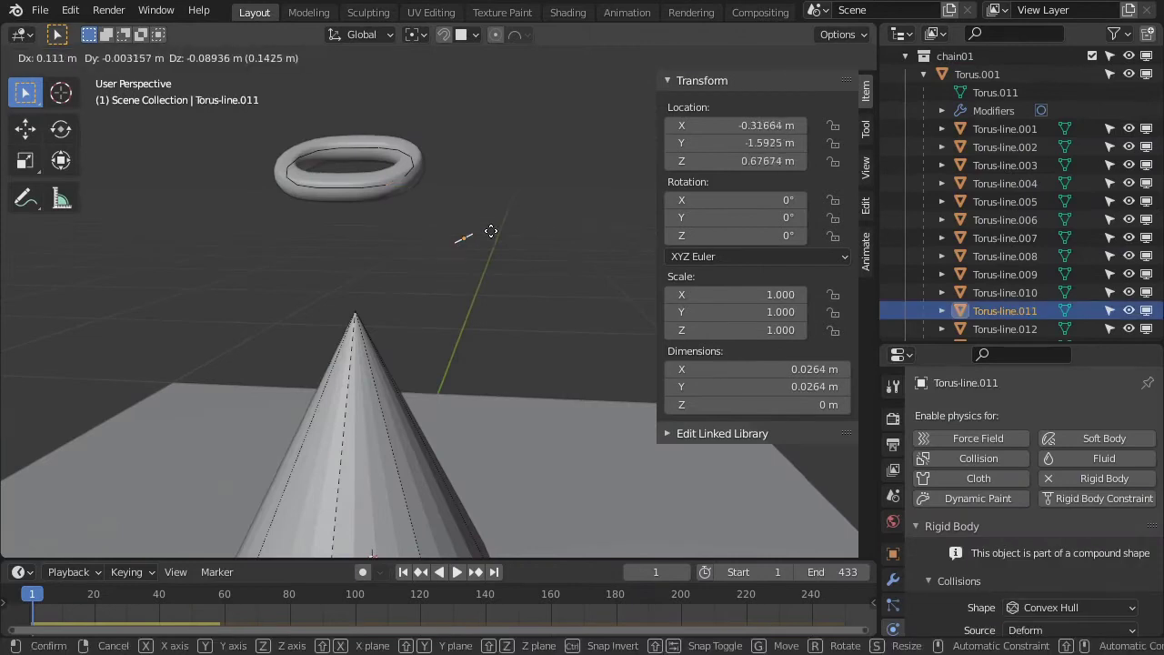
click(453, 219)
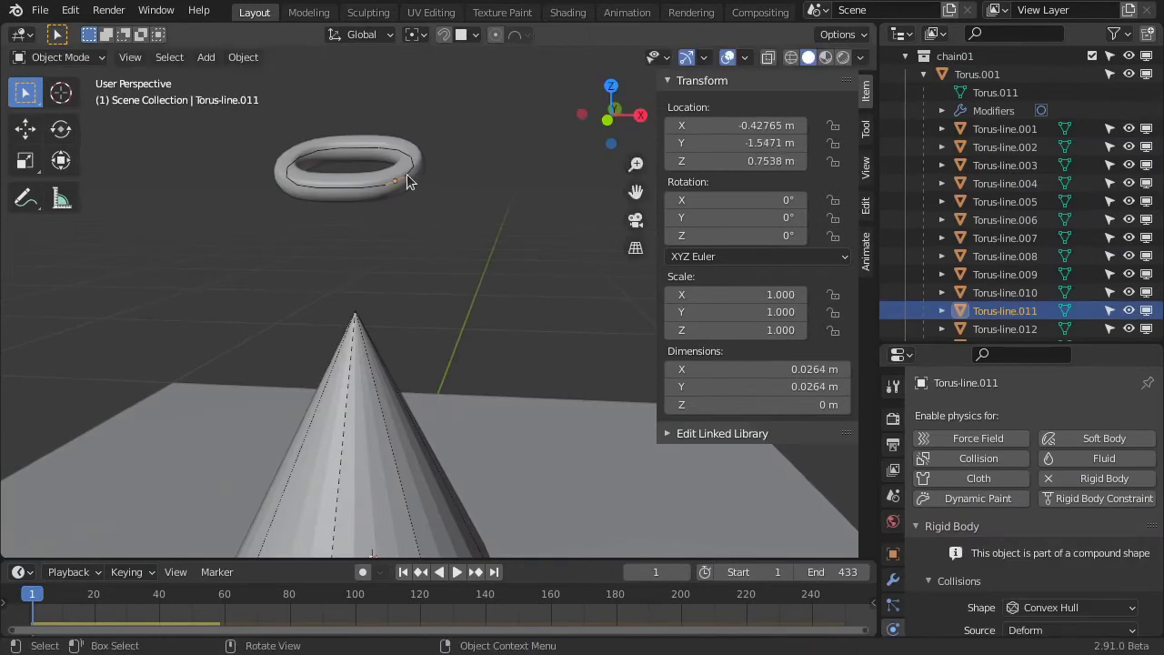
click(406, 174)
key(g)
click(473, 222)
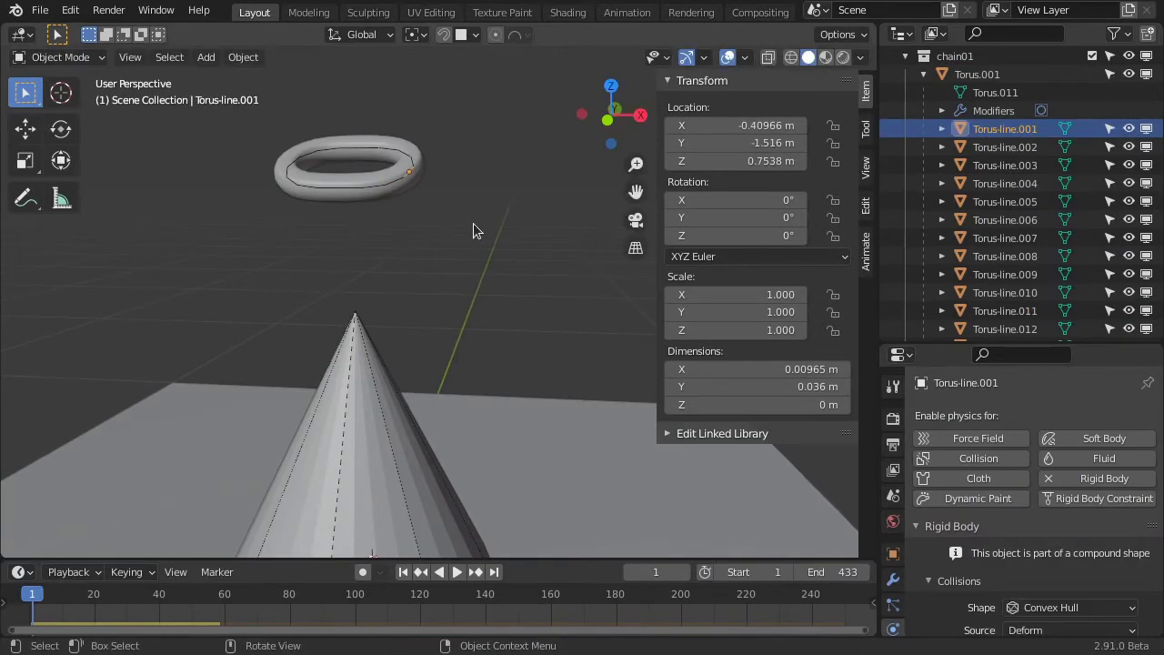
- Select curves Torus-line.002 through .014 and set them onto the torus link
scroll(1013, 616, down, 3)
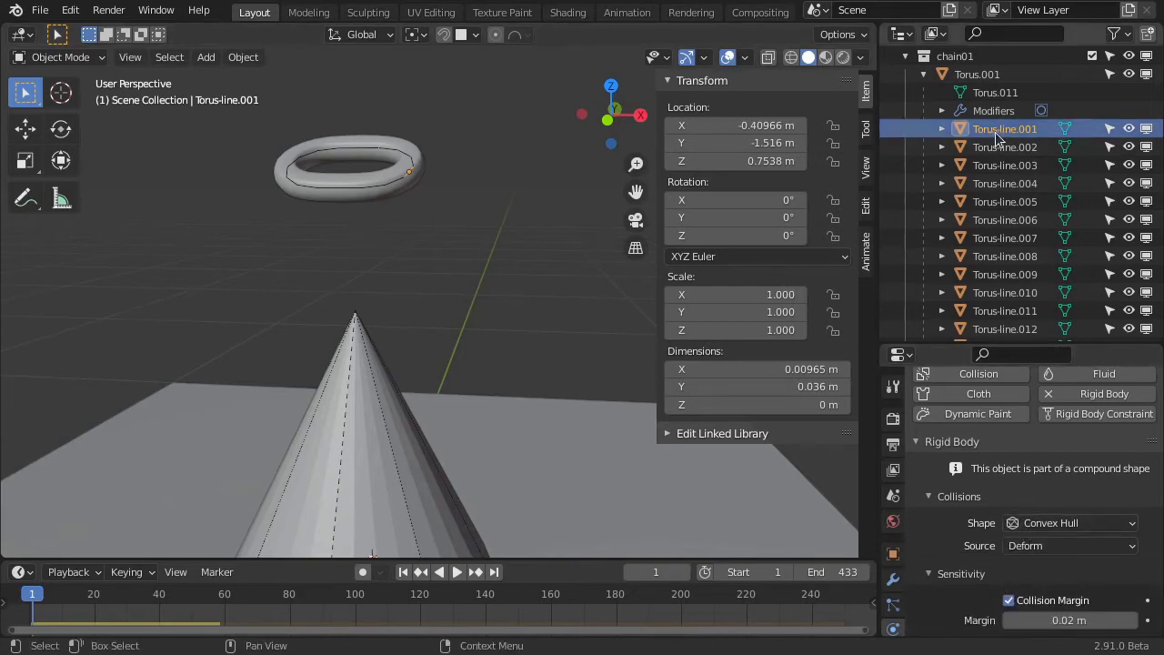
scroll(1008, 208, down, 3)
shift+click(1008, 270)
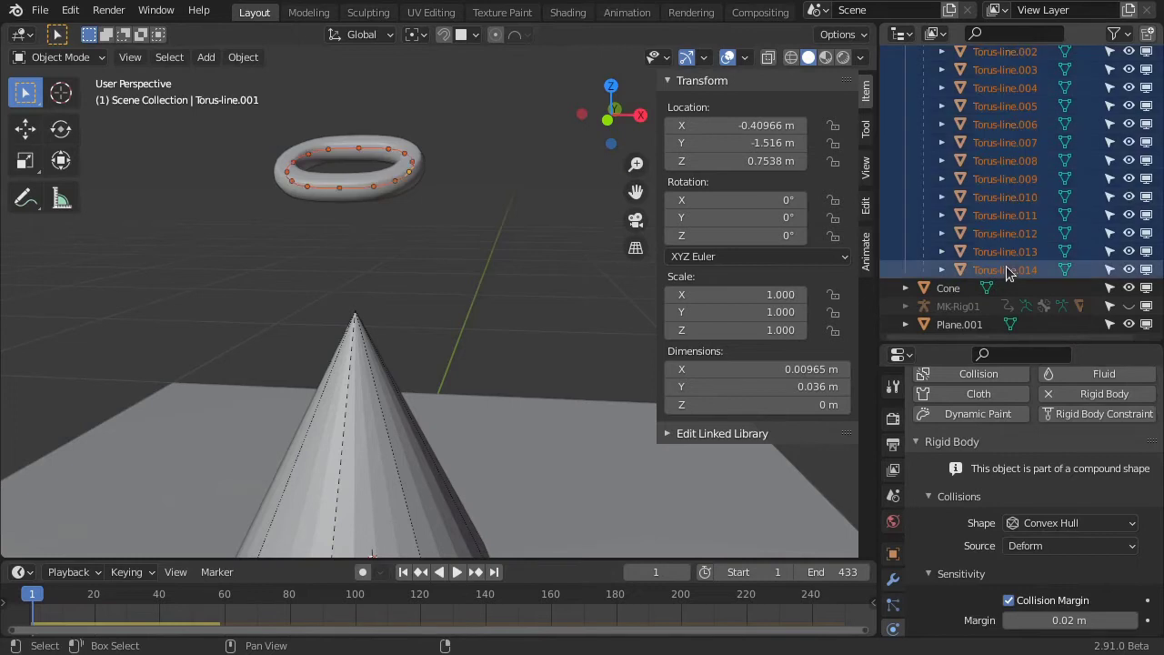
scroll(1008, 271, up, 3)
key(g)
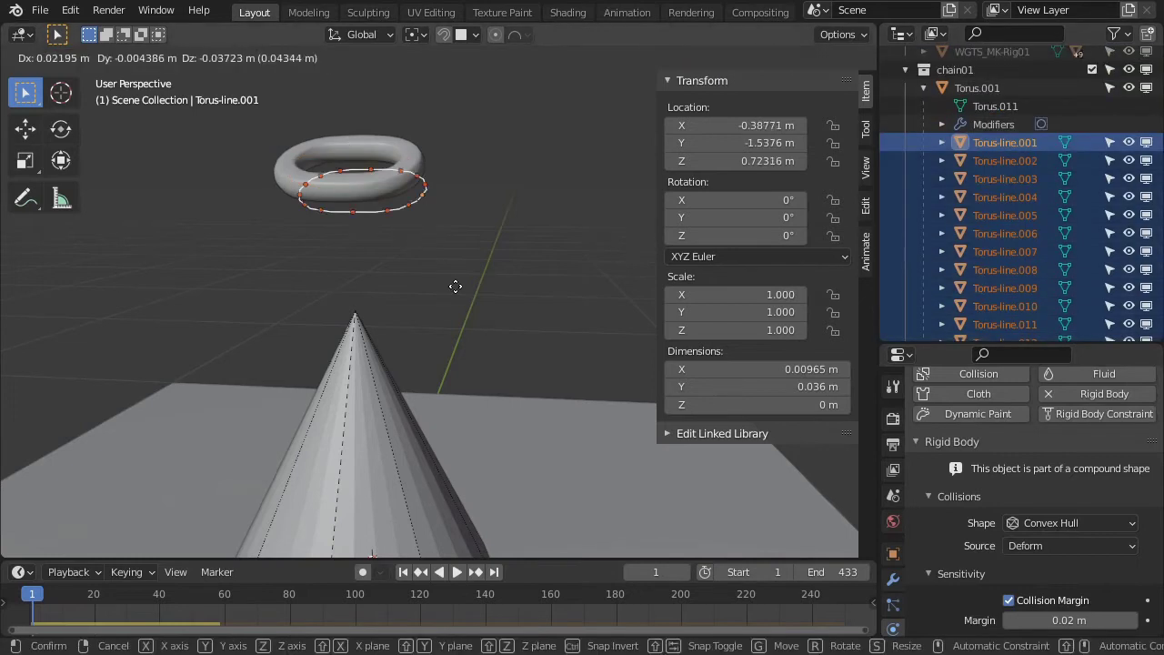
click(474, 289)
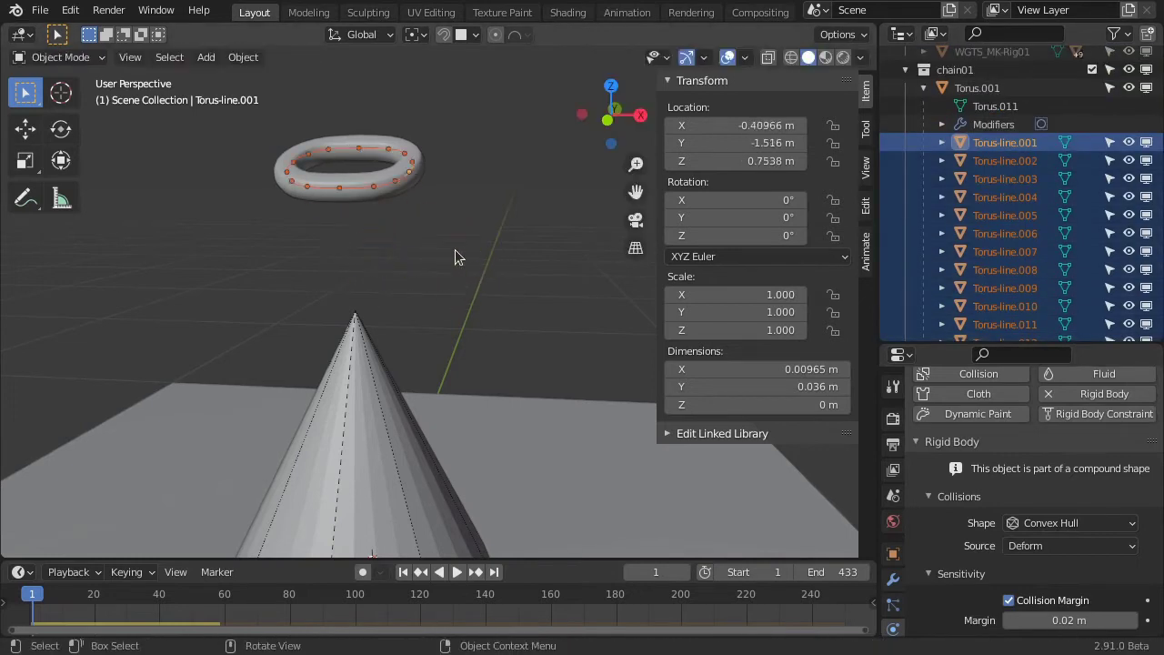
- Give chain link Torus.001 a Compound Parent collision shape and play the simulation
click(417, 152)
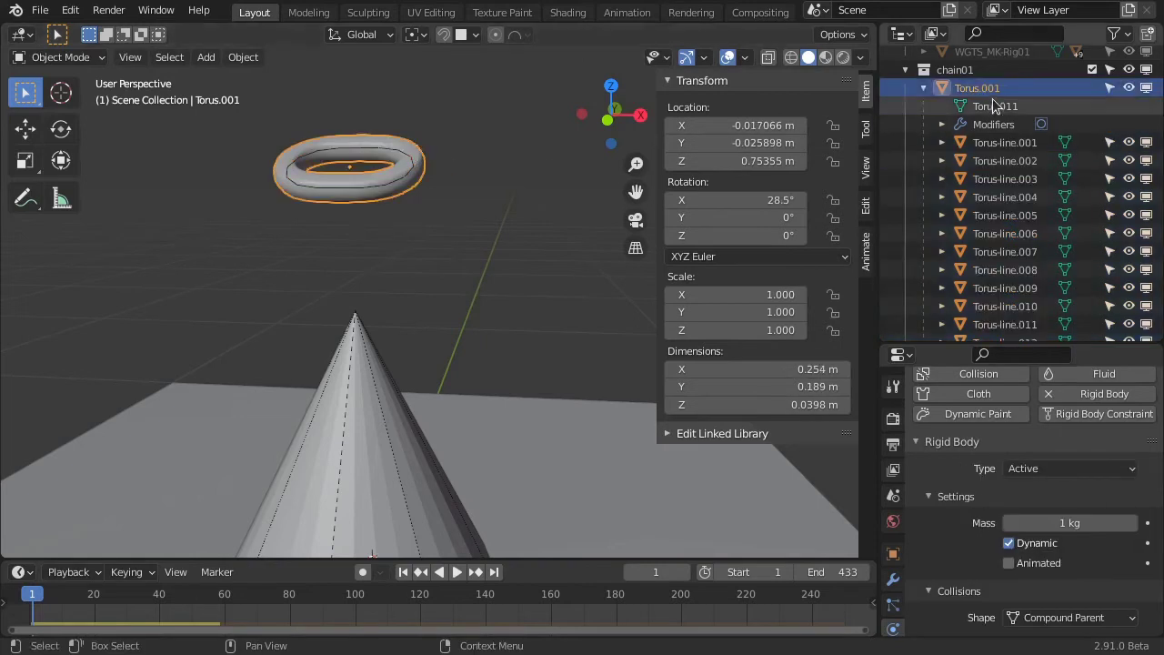
key(g)
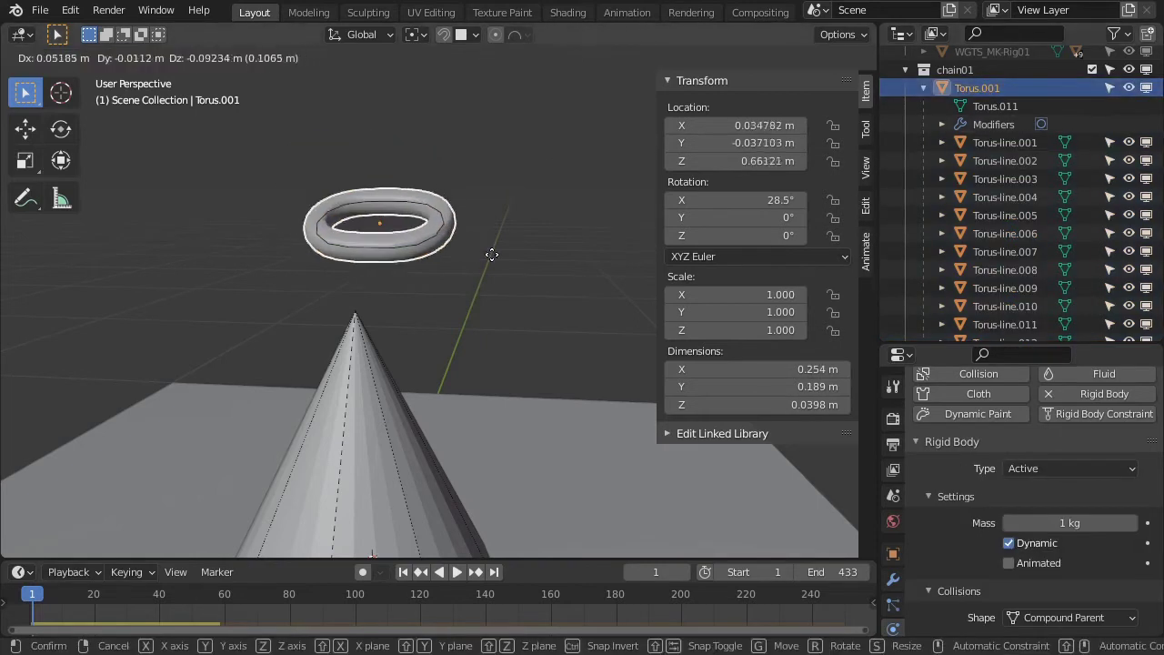
right_click(496, 202)
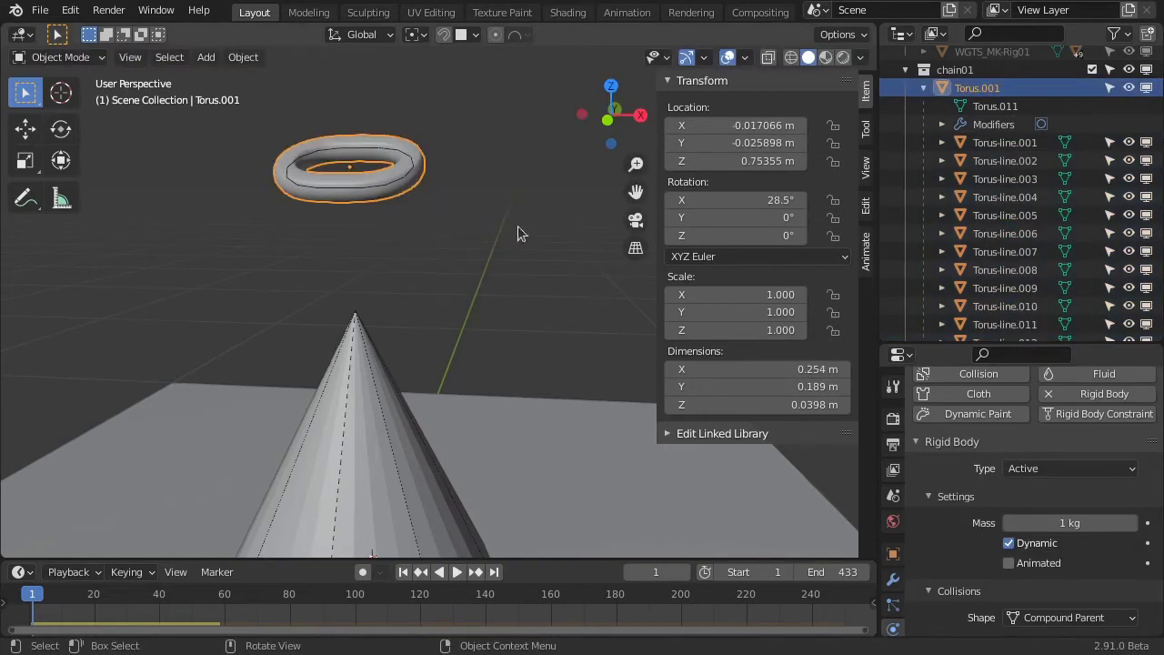
scroll(1083, 566, down, 2)
click(1096, 546)
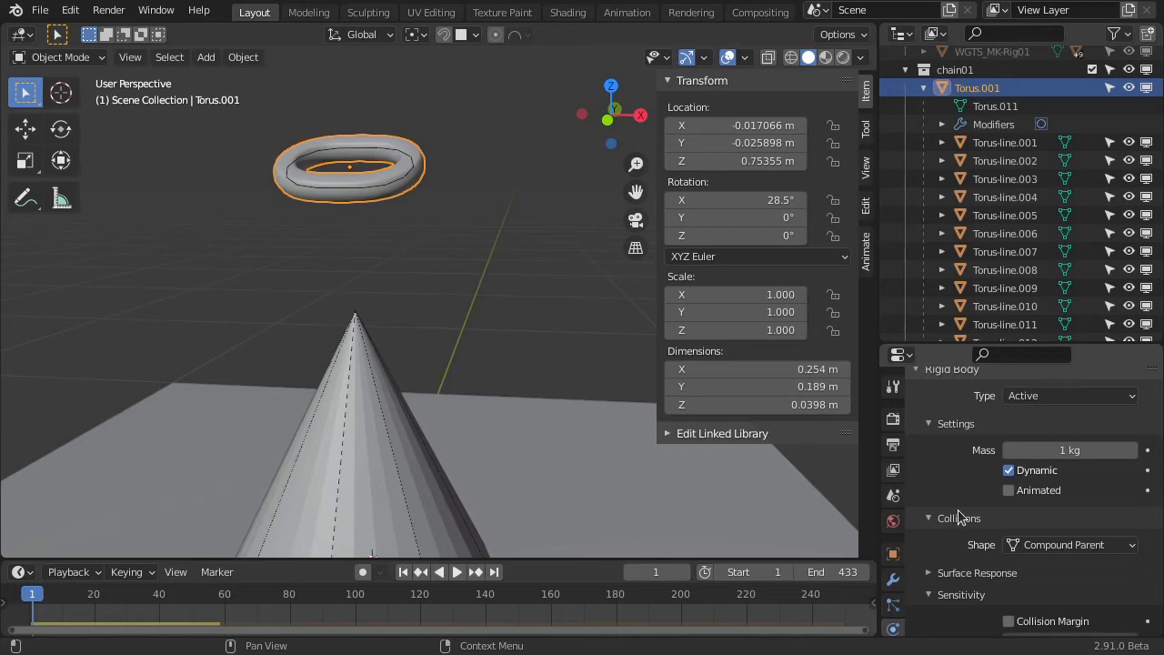
key(space)
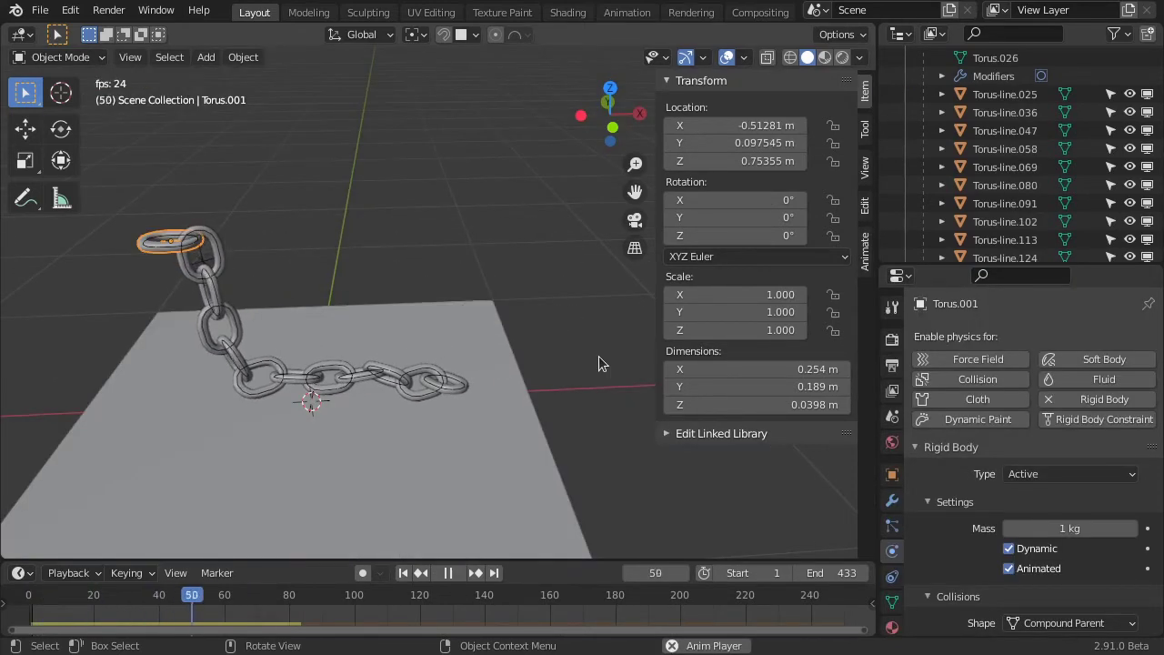
- Delete the ground plane Plane.001 and replay so the chain falls freely
key(Escape)
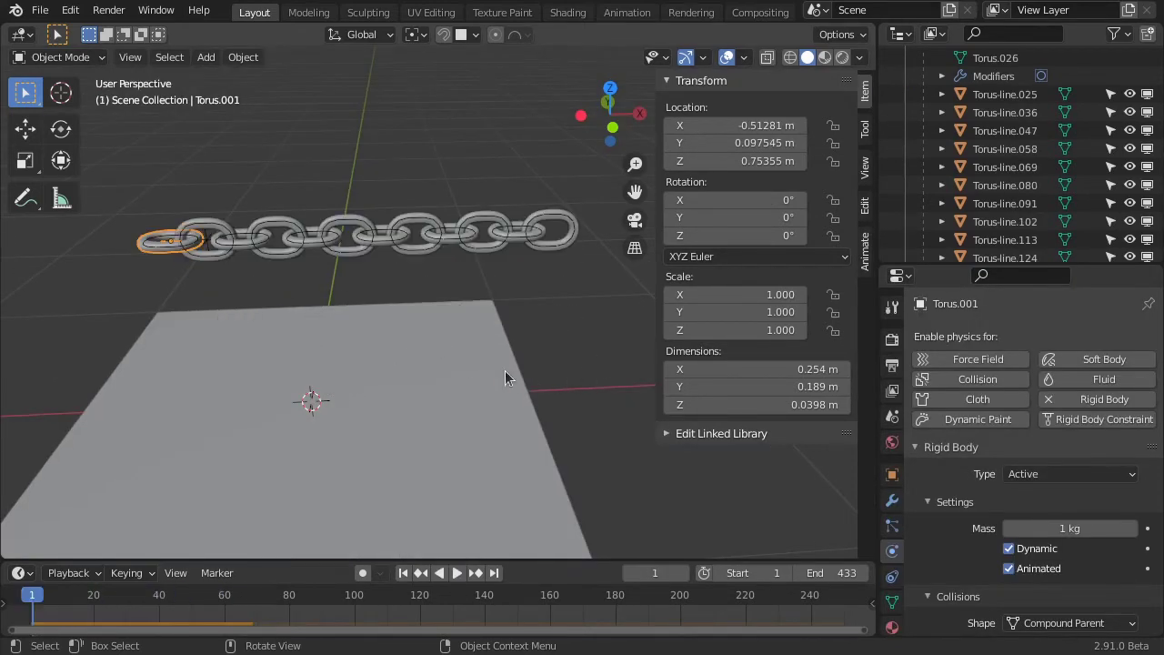
click(506, 377)
key(x)
click(507, 374)
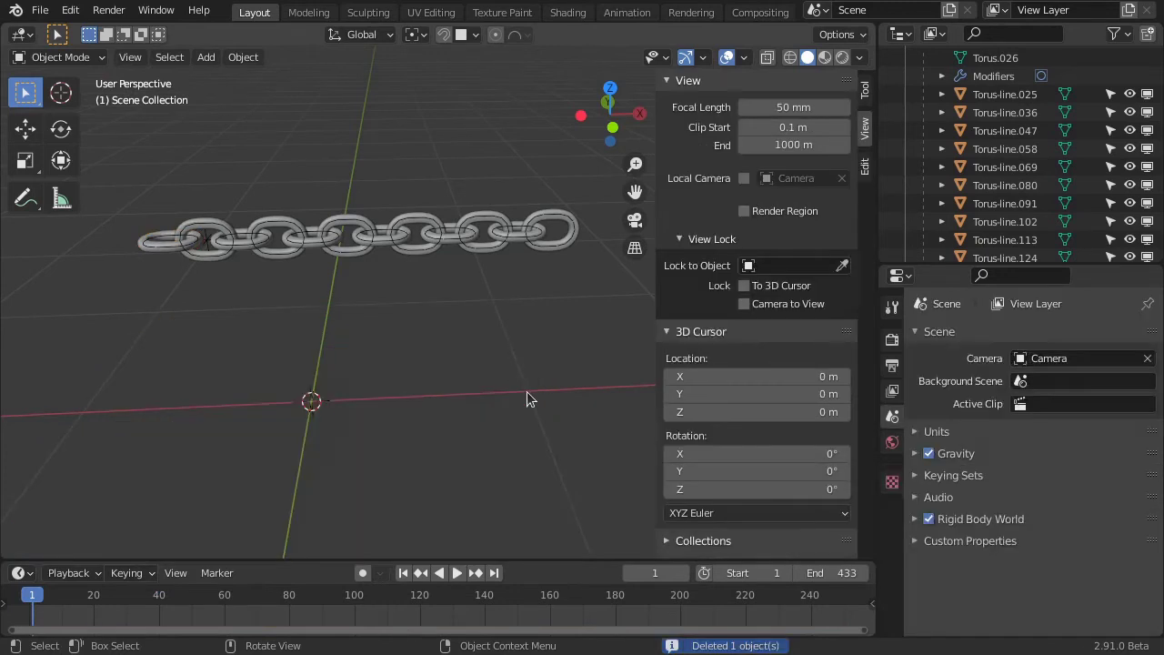
key(space)
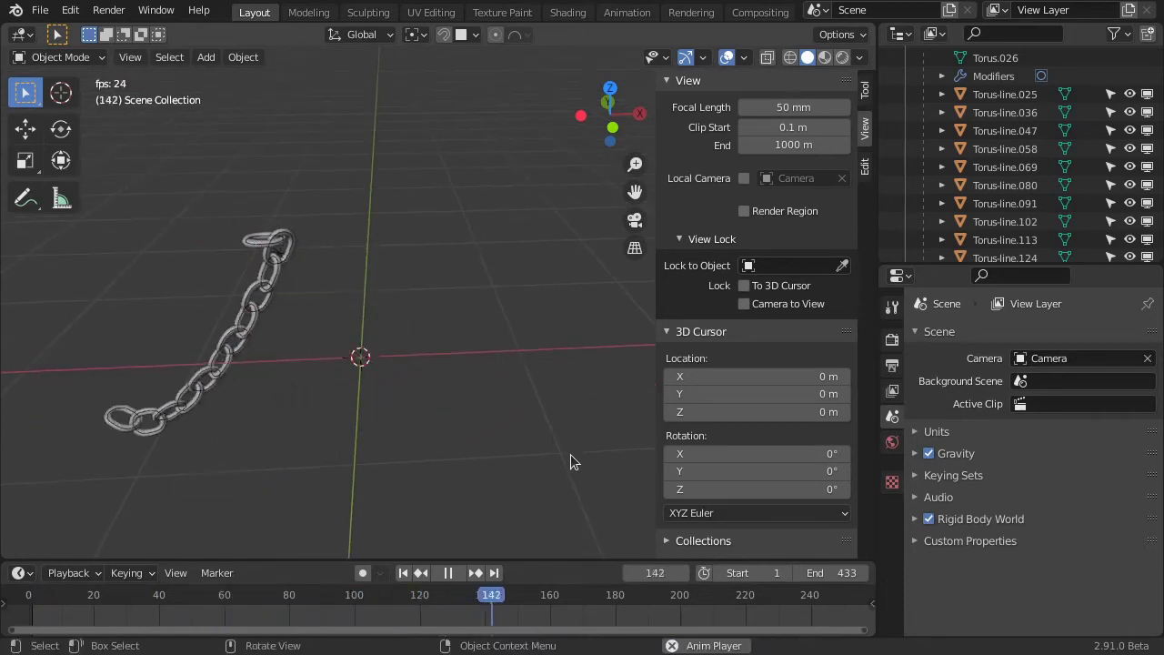
- Mark the last link Torus.012 as Animated and replay with both ends pinned
key(Escape)
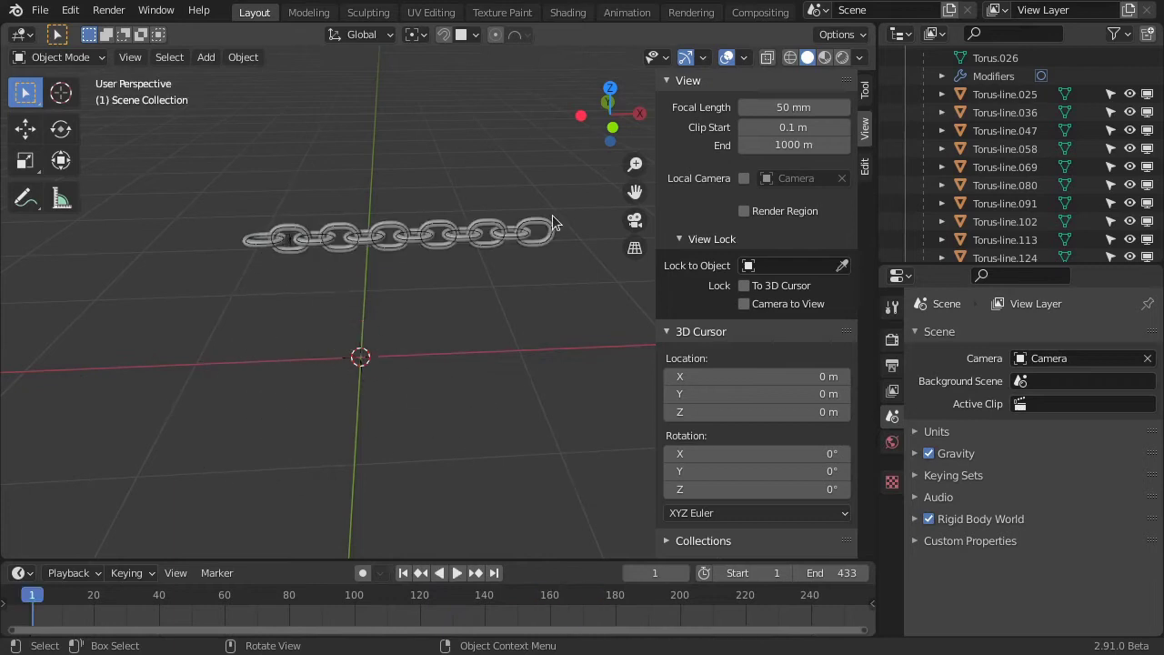
click(552, 220)
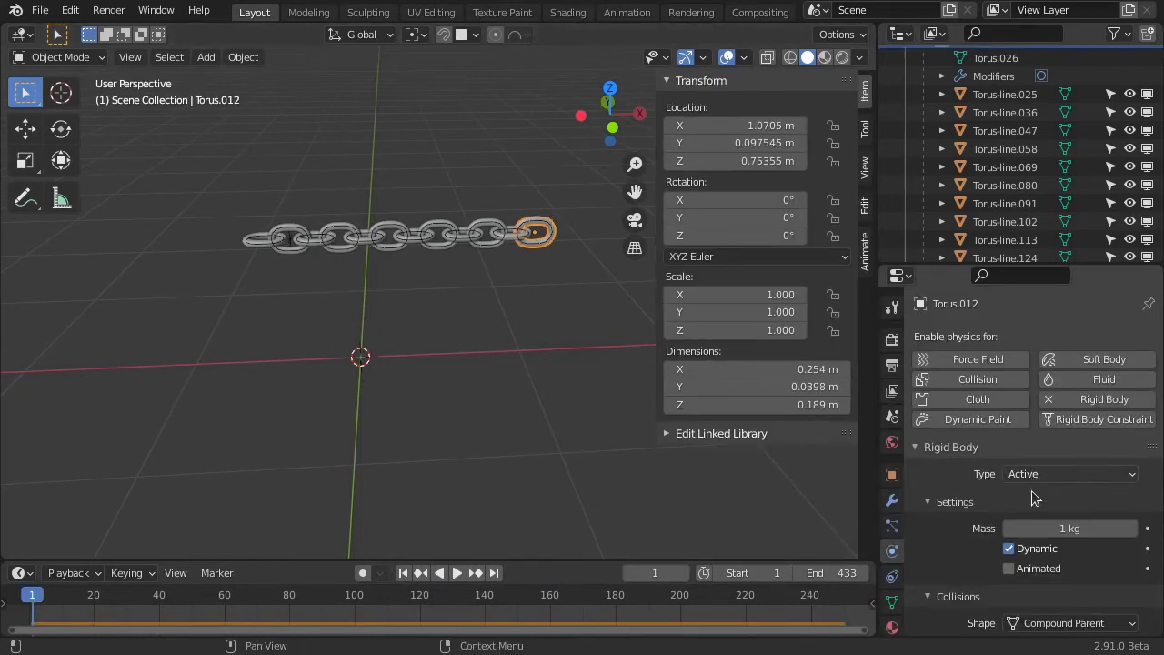
click(1015, 570)
key(space)
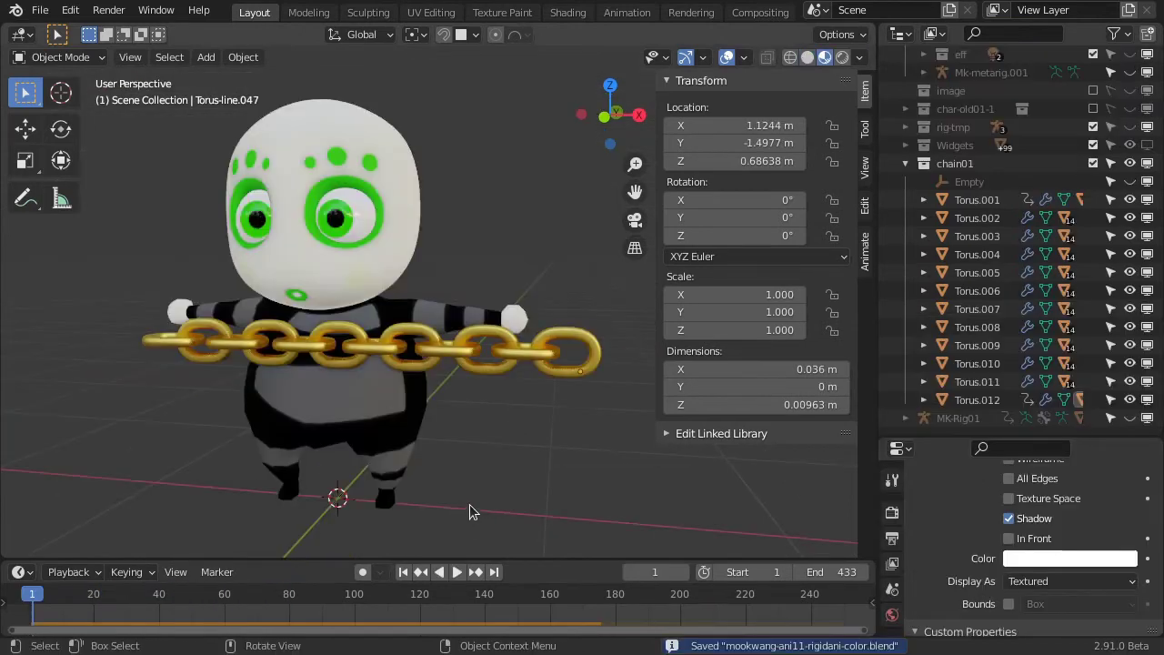
- Play the gold chain simulation on the character and orbit around to view it from behind
key(space)
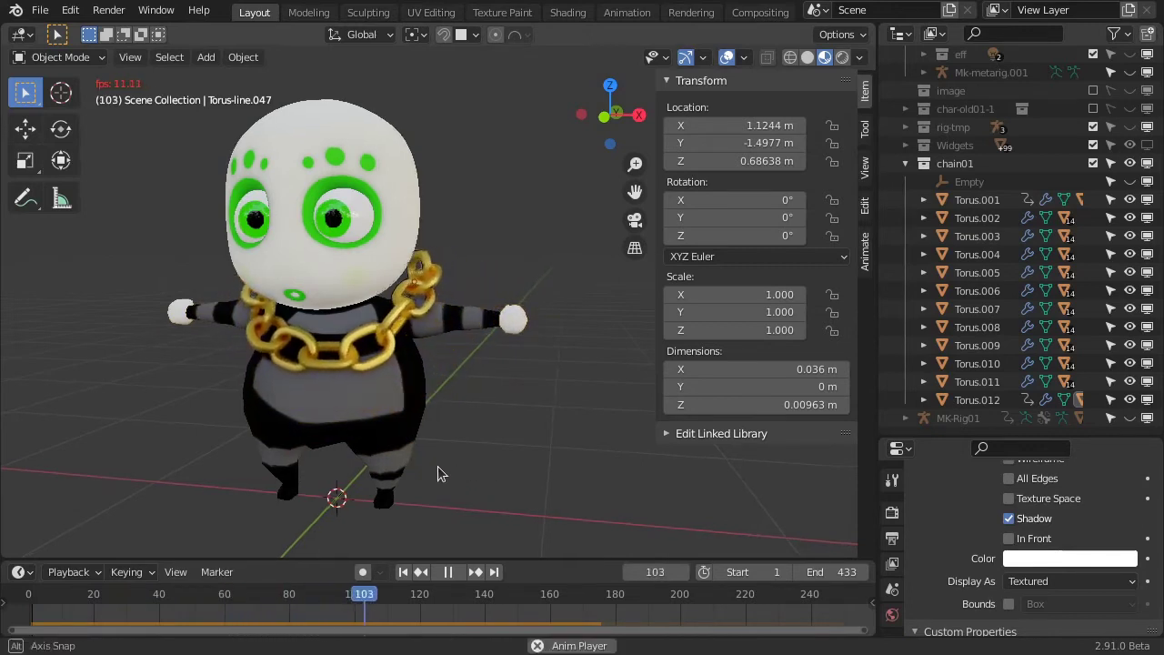
middle_drag(437, 466, 208, 458)
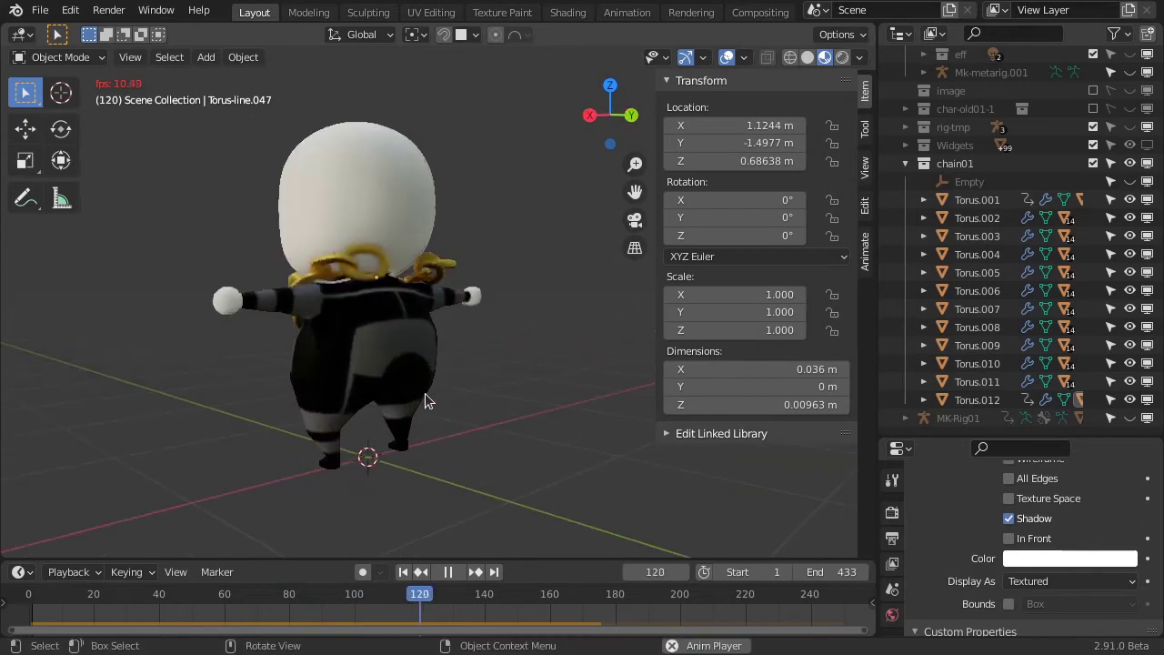
mouse_move(425, 389)
middle_down()
mouse_move(447, 431)
mouse_move(395, 461)
middle_up()
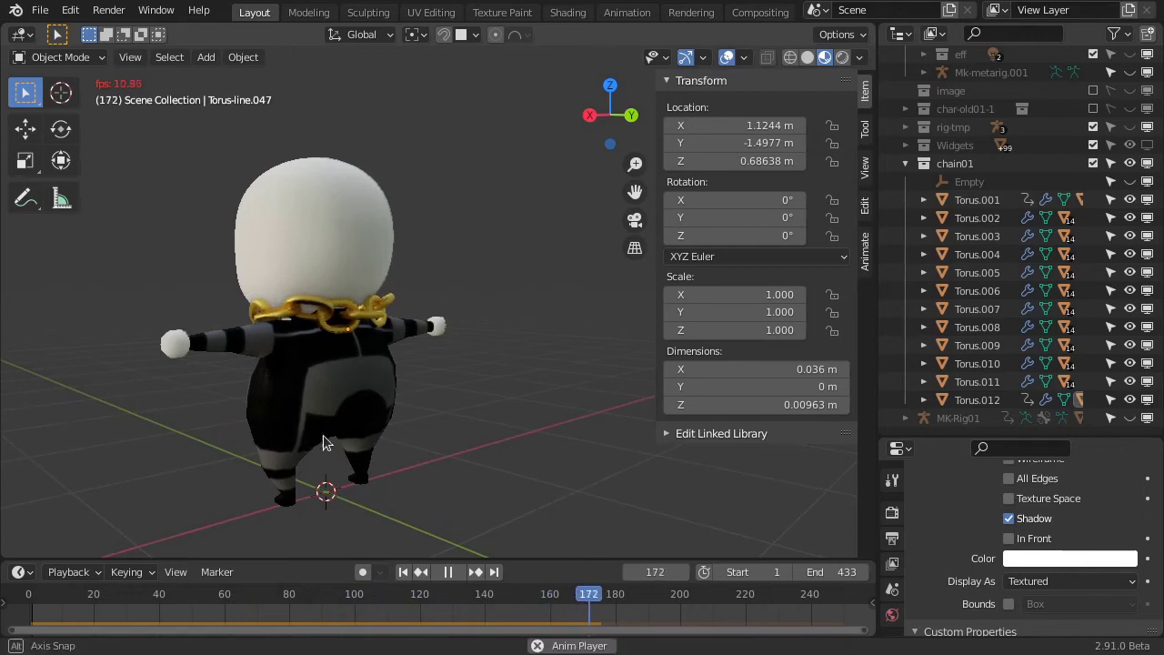
mouse_move(378, 445)
middle_down()
mouse_move(422, 427)
mouse_move(496, 445)
middle_up()
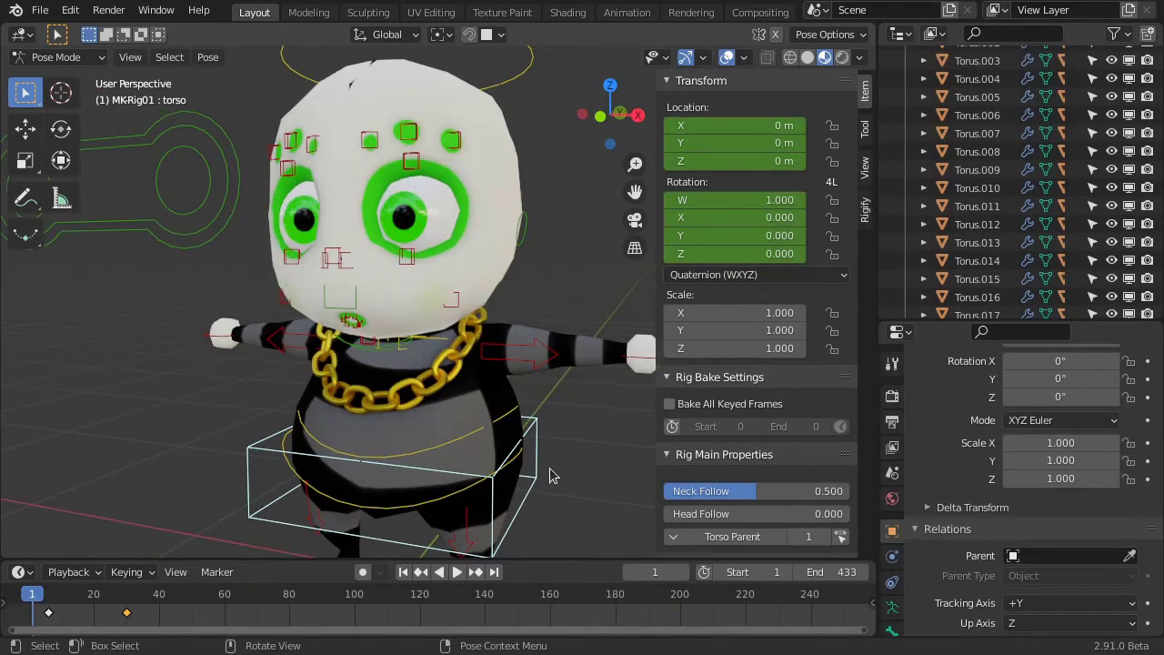
- Play the rigged character's animation, stop at frame 47, and orbit side-back and front to check the chain
key(space)
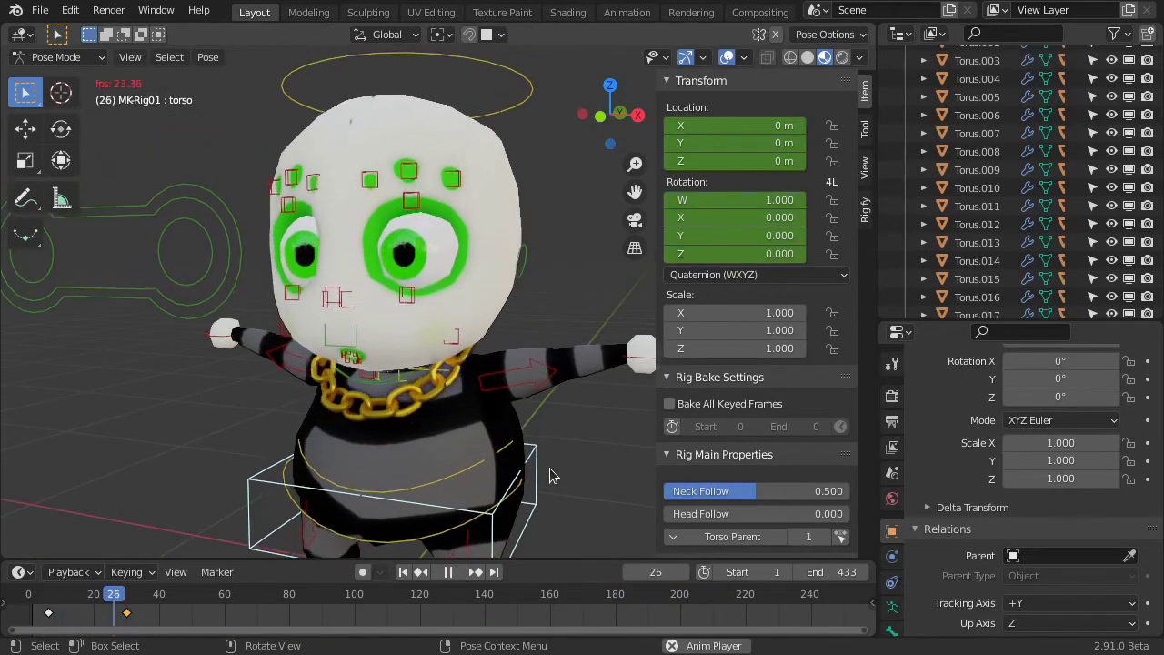
key(space)
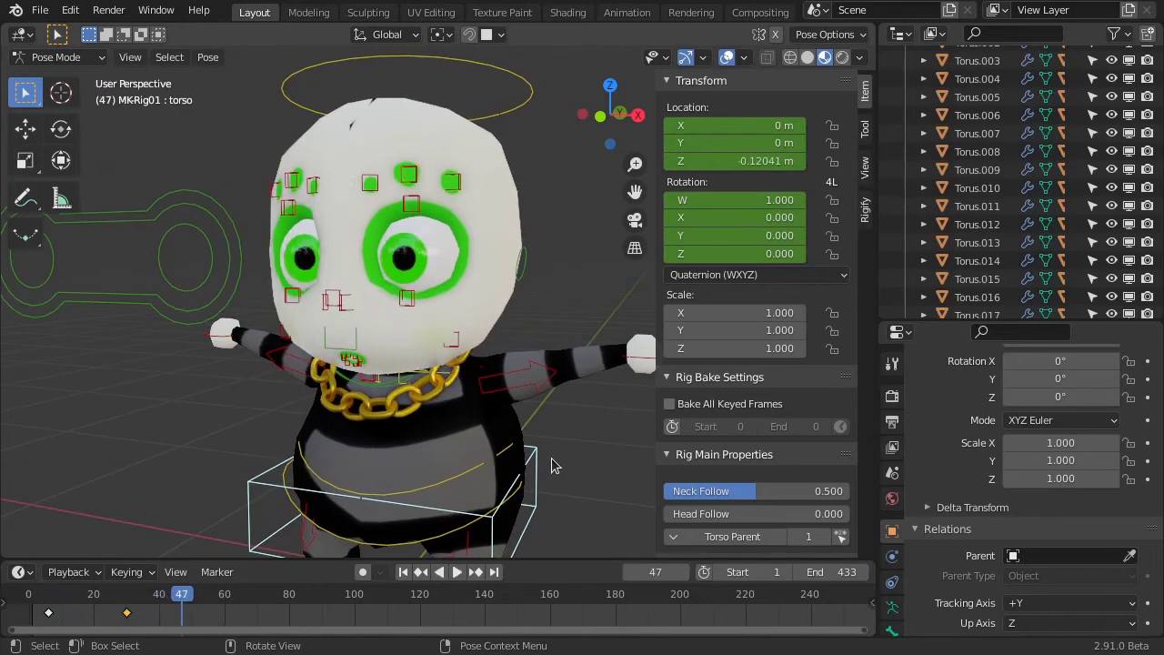
mouse_move(553, 466)
middle_down()
mouse_move(387, 409)
mouse_move(400, 384)
middle_up()
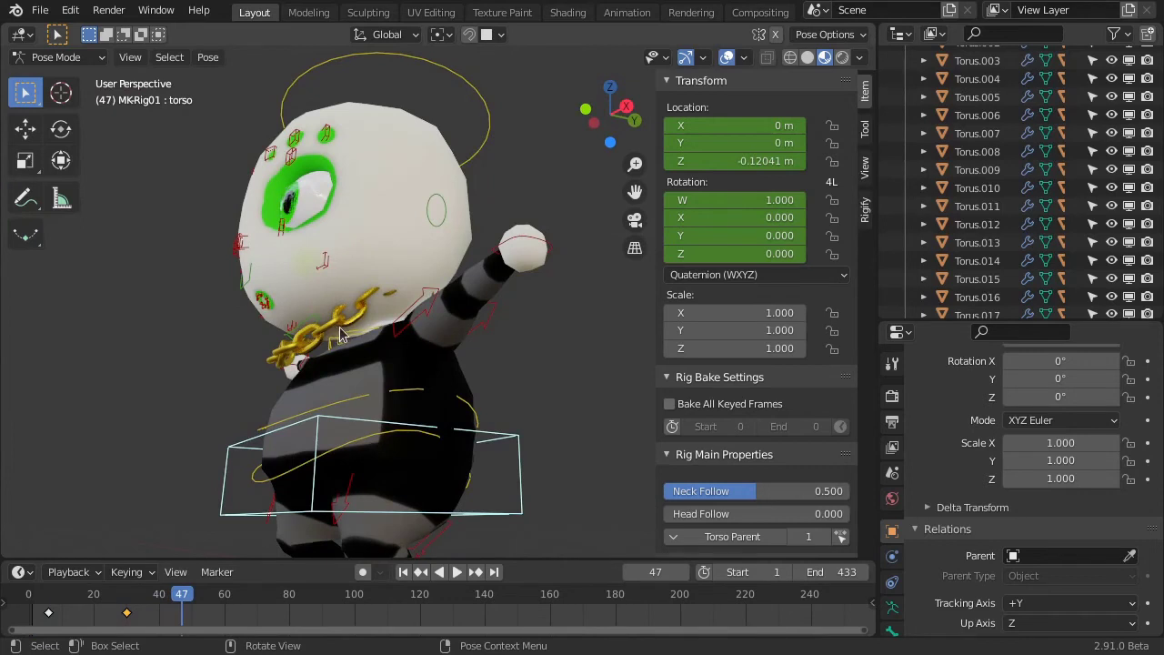
middle_drag(323, 380, 380, 418)
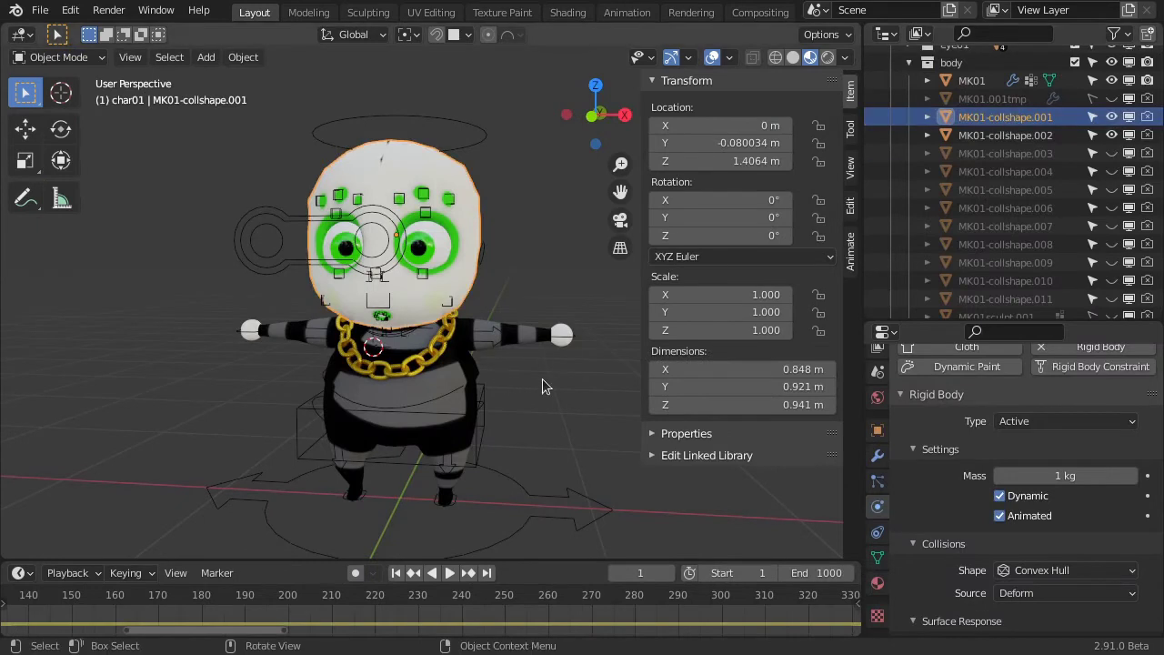
- Hide the head collision shape MK01-collshape.001 in the Outliner
key(g)
key(Escape)
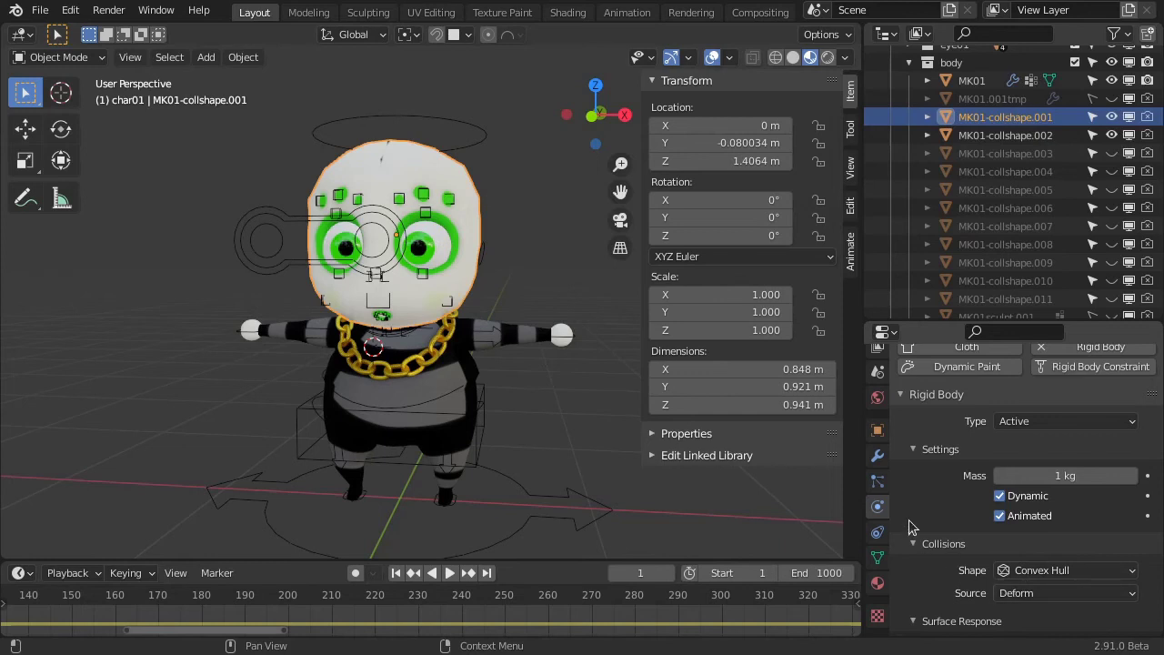
click(878, 431)
scroll(980, 501, down, 4)
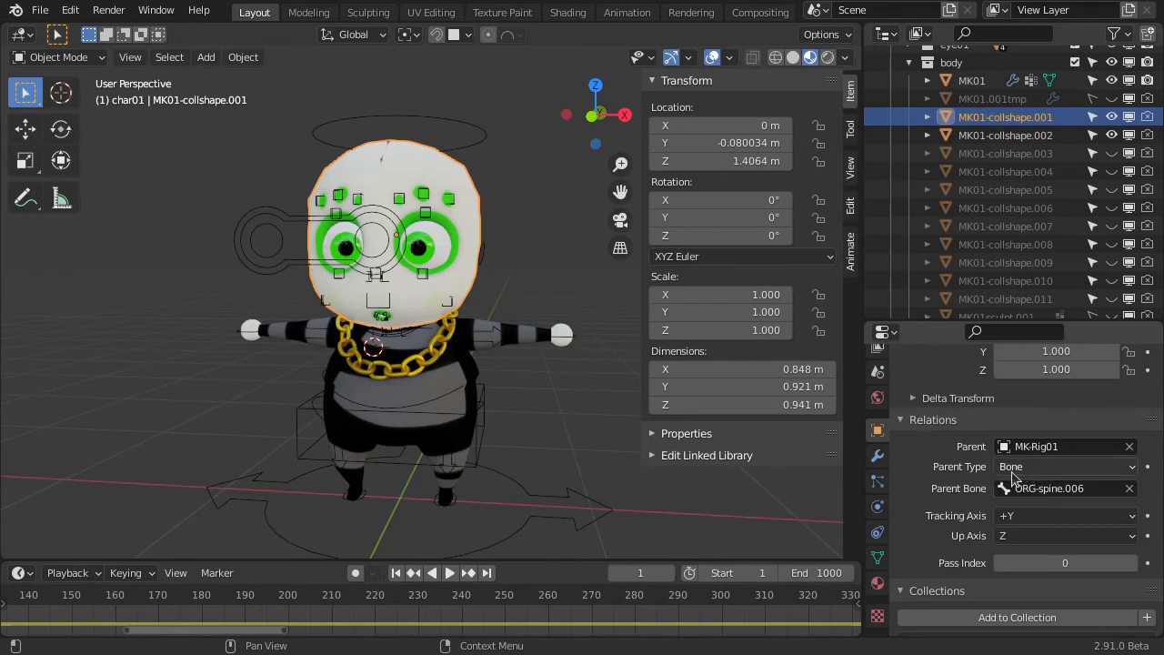
click(1112, 116)
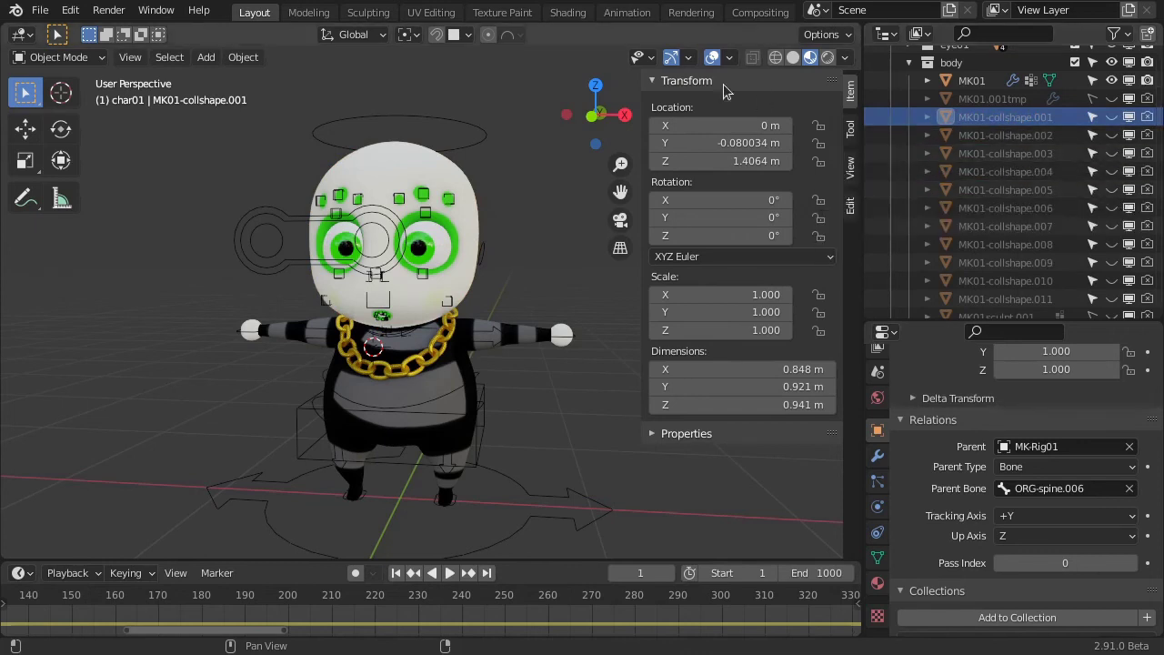
- Turn off Armature in Object Types Visibility and play the animation
click(650, 58)
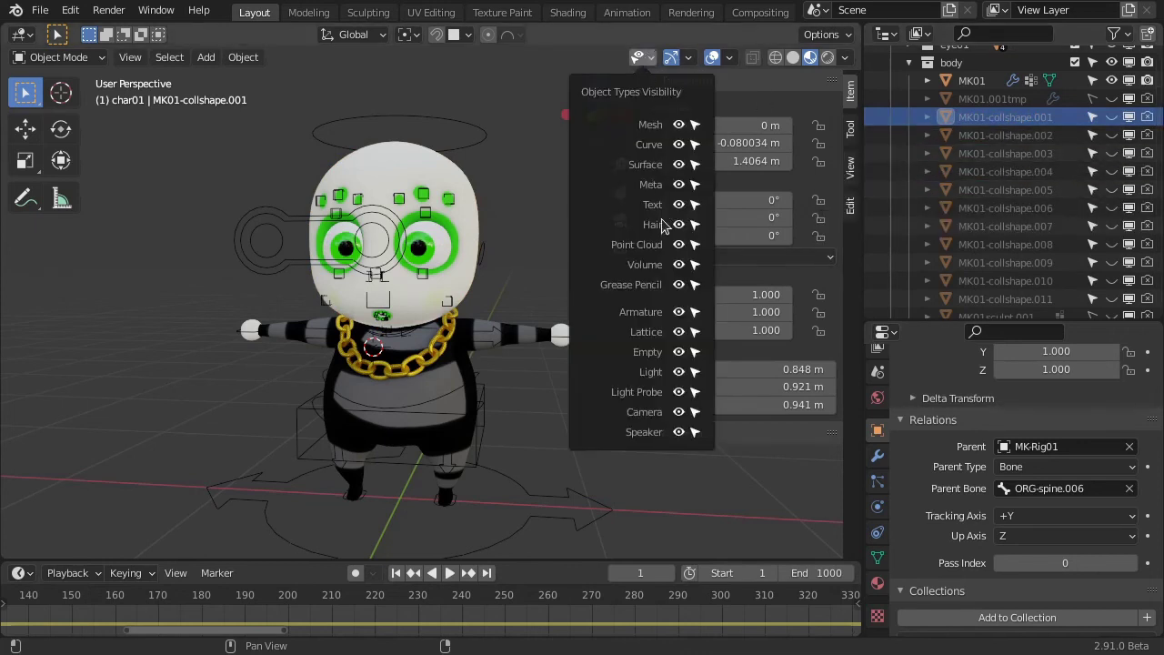
click(680, 312)
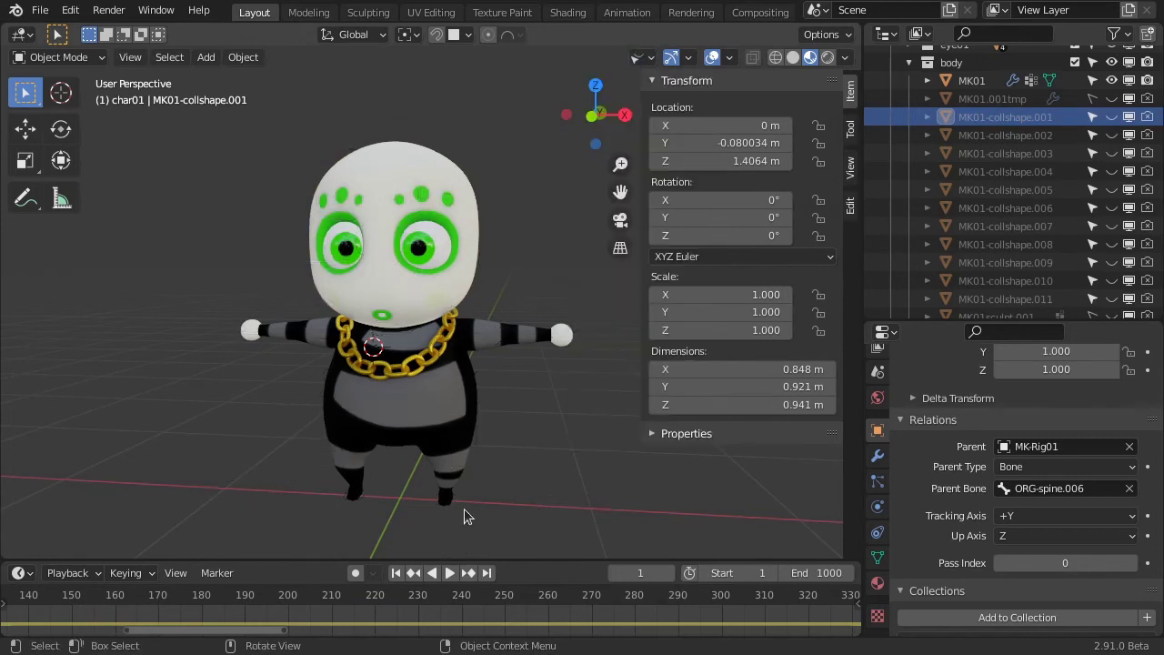
key(space)
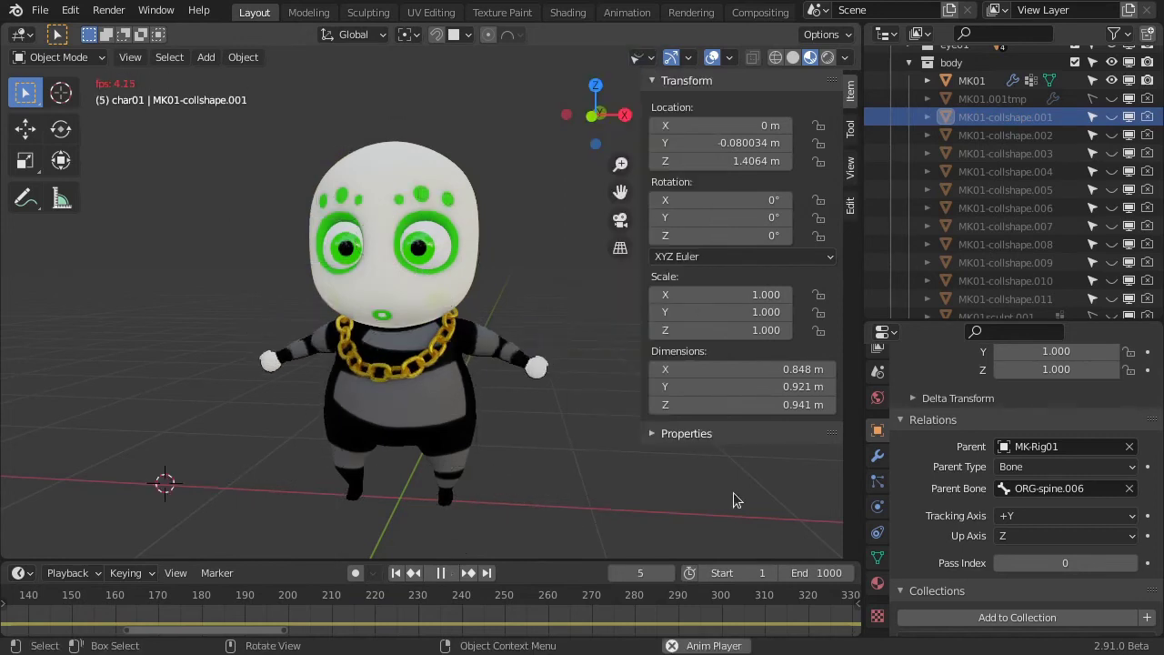